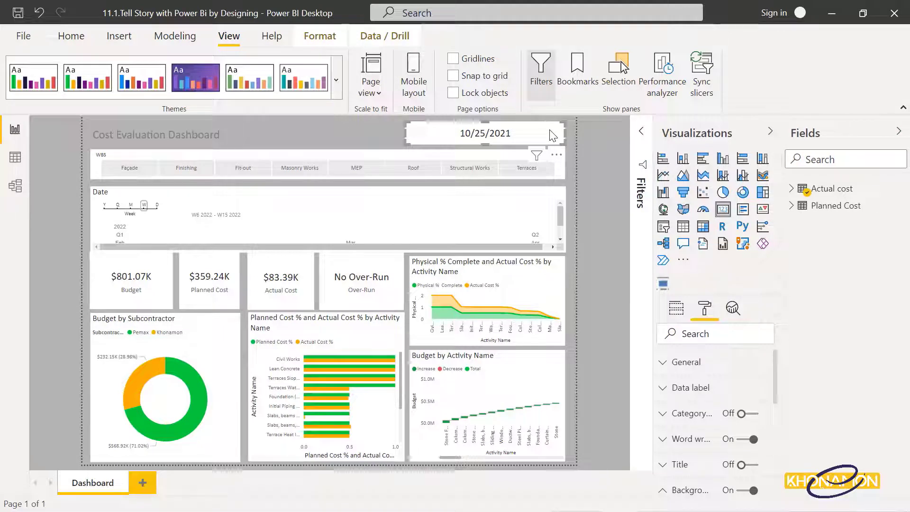
Step: Set the background transparency of the date card to 100%
scroll(761, 420, down, 3)
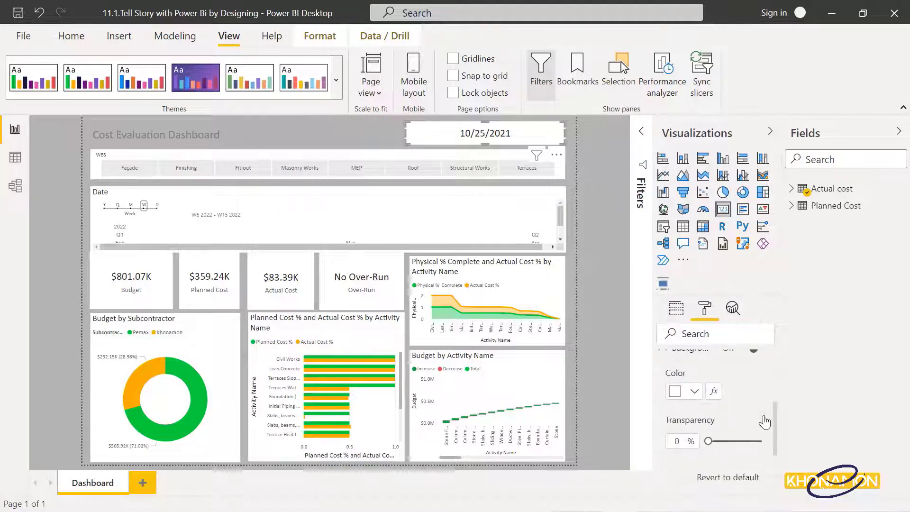
drag(708, 441, 783, 451)
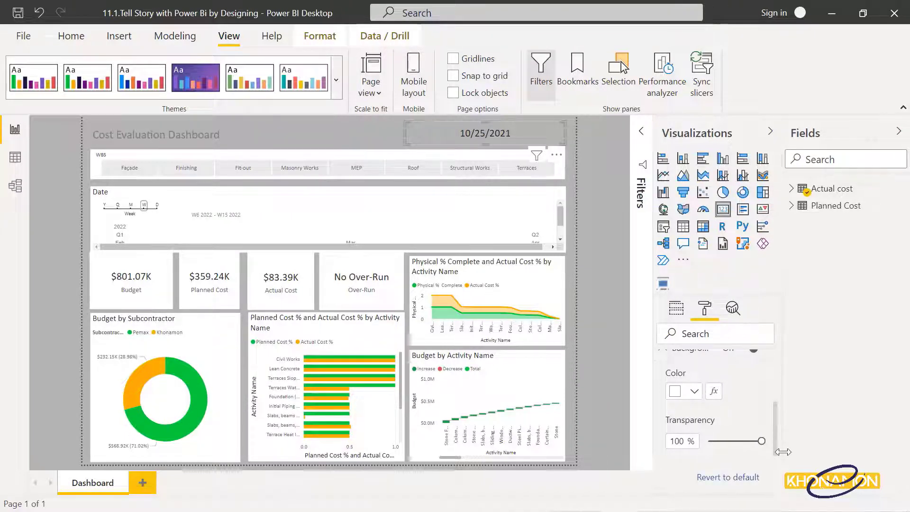
scroll(748, 427, up, 2)
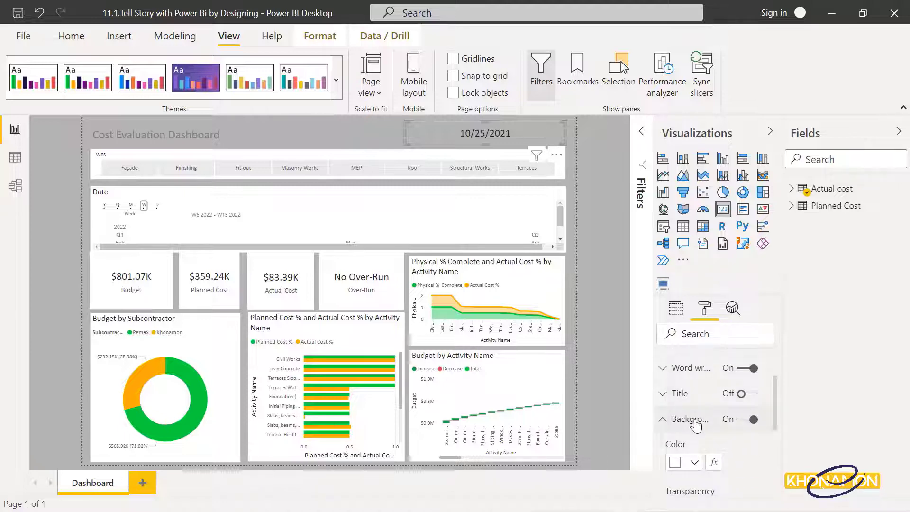
click(694, 421)
scroll(695, 426, up, 3)
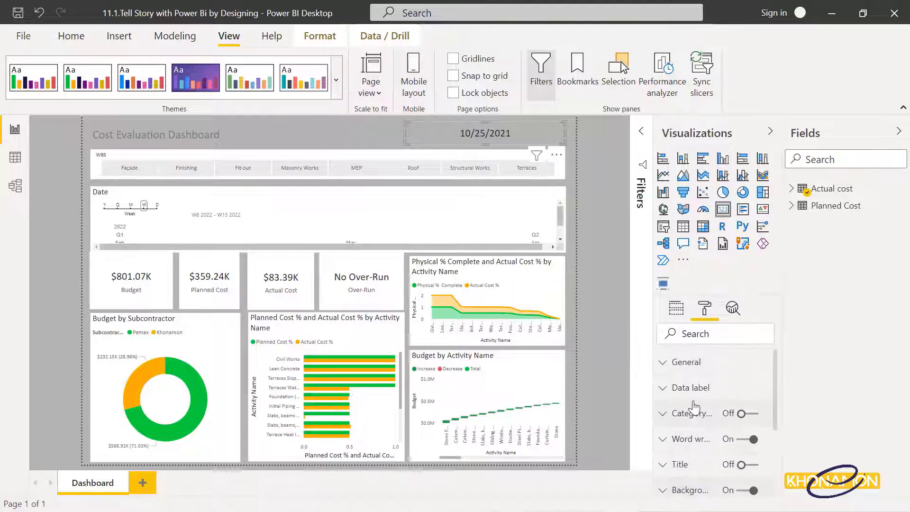
Step: Change the date card's data label color to the dark gray among the recent colors
click(692, 388)
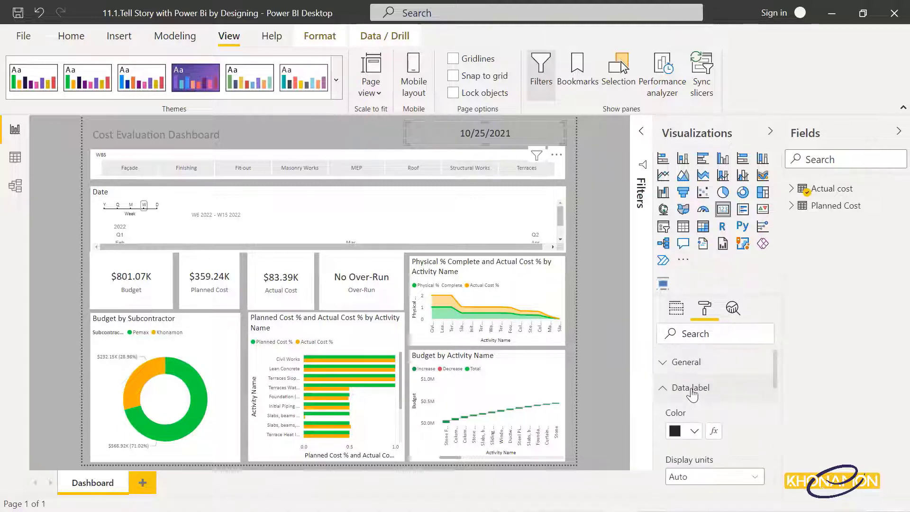
click(695, 433)
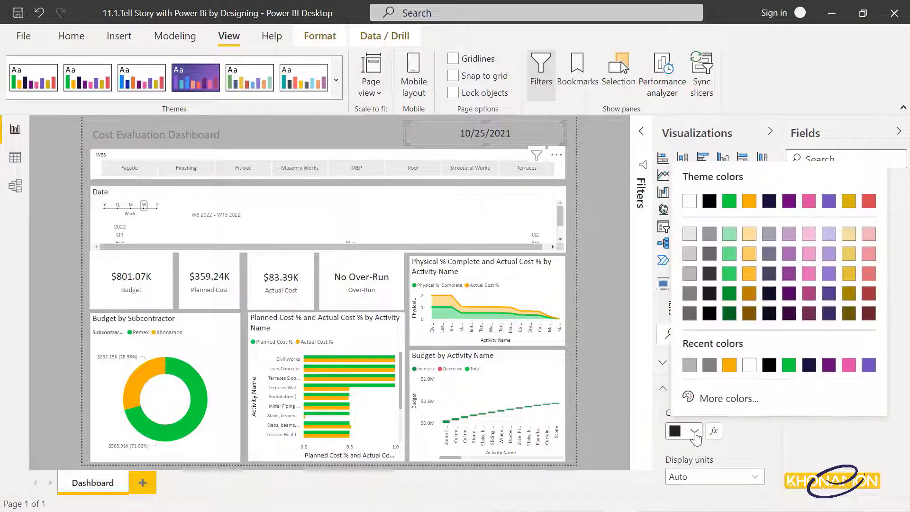
click(710, 365)
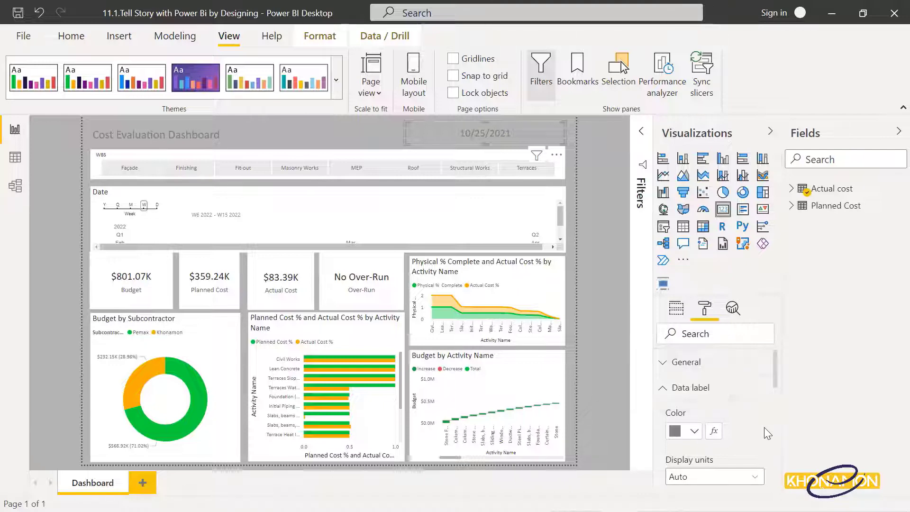
Step: Give the Budget, Planned Cost, Actual Cost and Over-Run cards a shared custom background color of #F2F6FE
click(154, 291)
ctrl+click(231, 293)
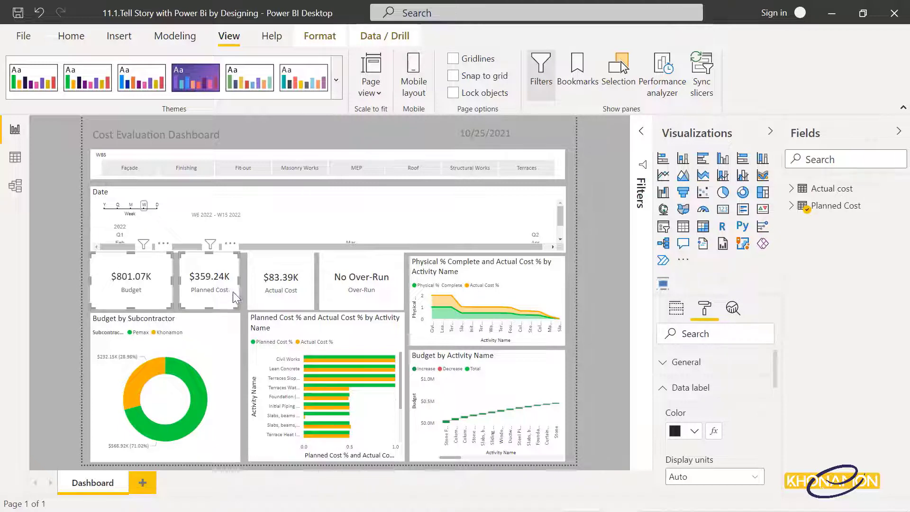
ctrl+click(298, 296)
ctrl+click(387, 303)
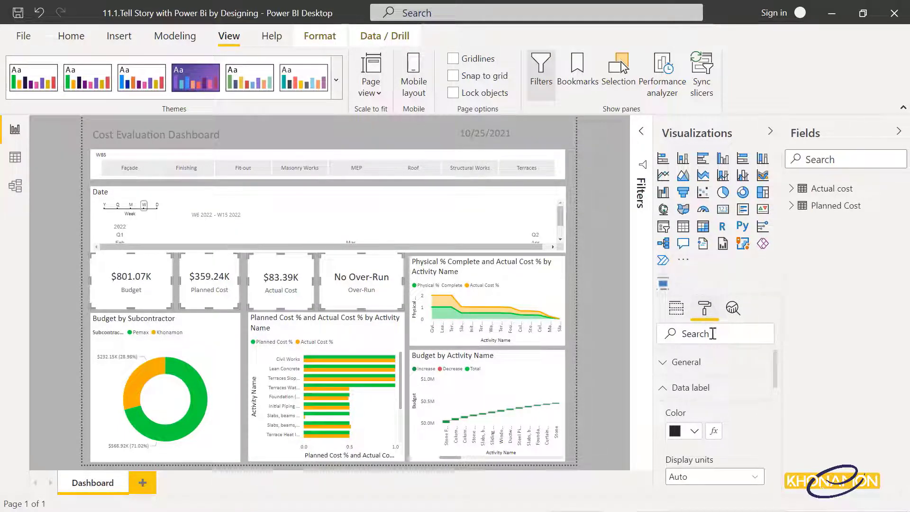
click(690, 388)
scroll(699, 455, down, 3)
click(693, 447)
click(694, 448)
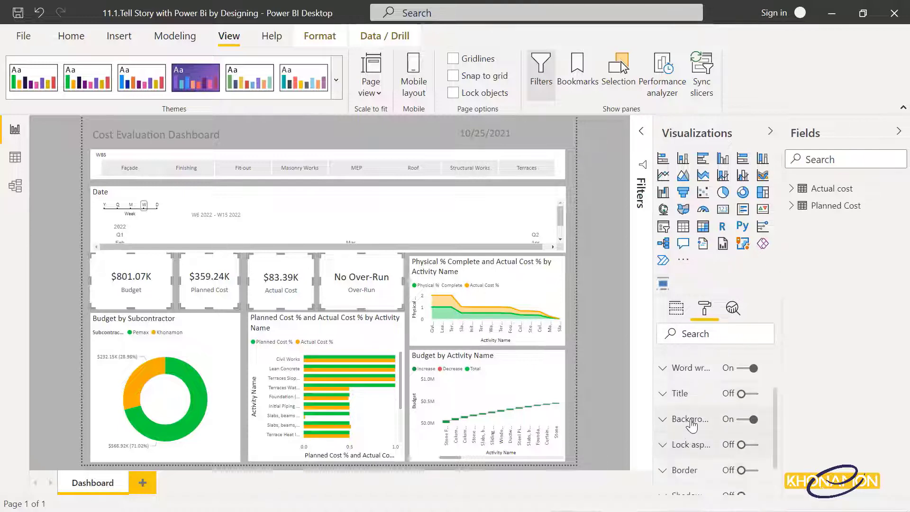
click(691, 419)
scroll(718, 436, down, 2)
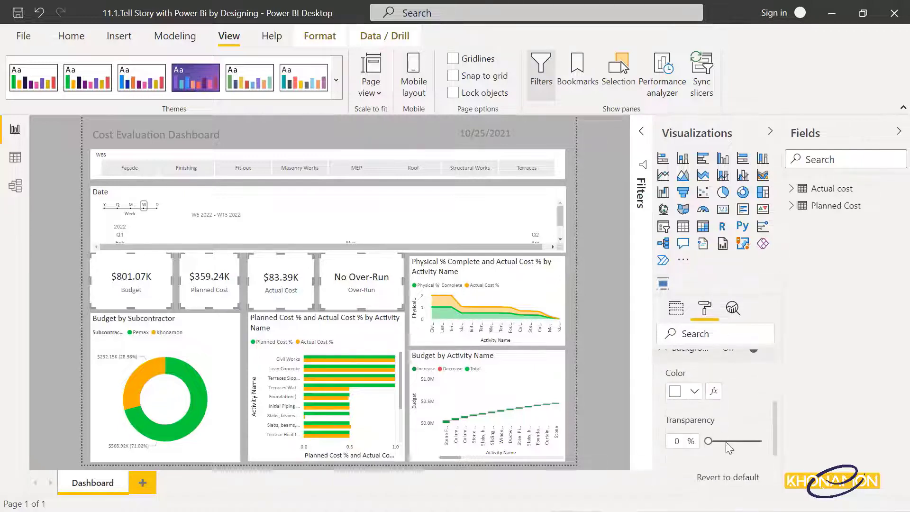
click(694, 393)
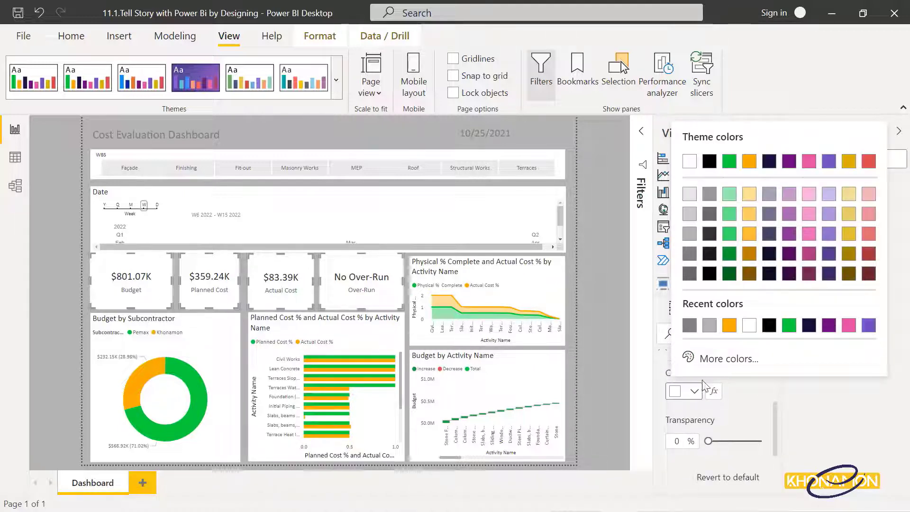
click(709, 361)
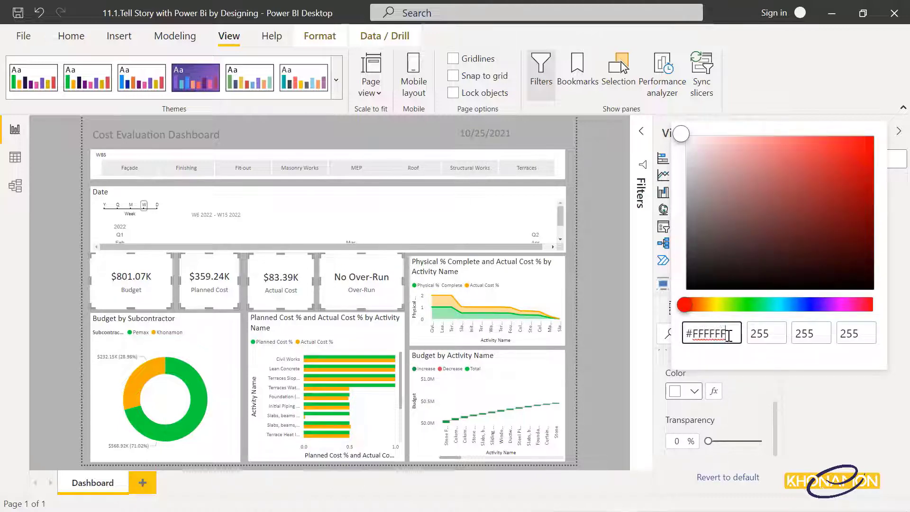
text(#f2f6)
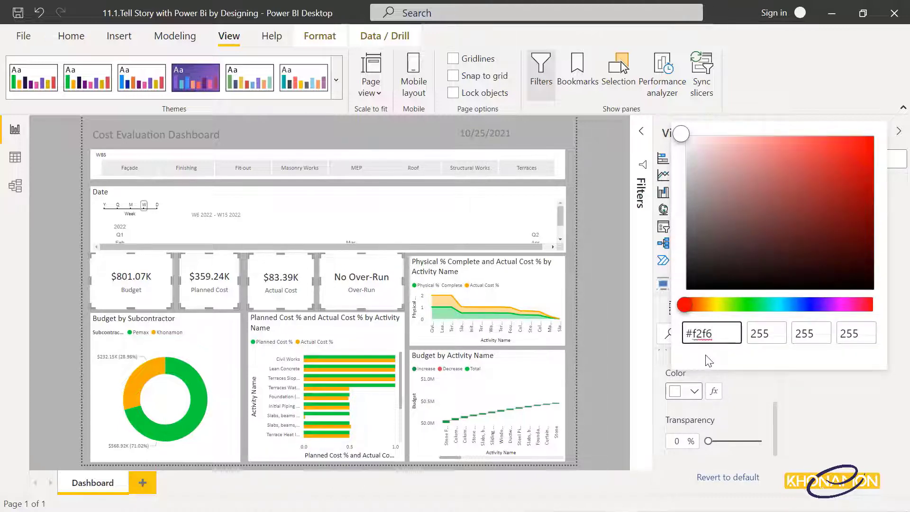
text(fe)
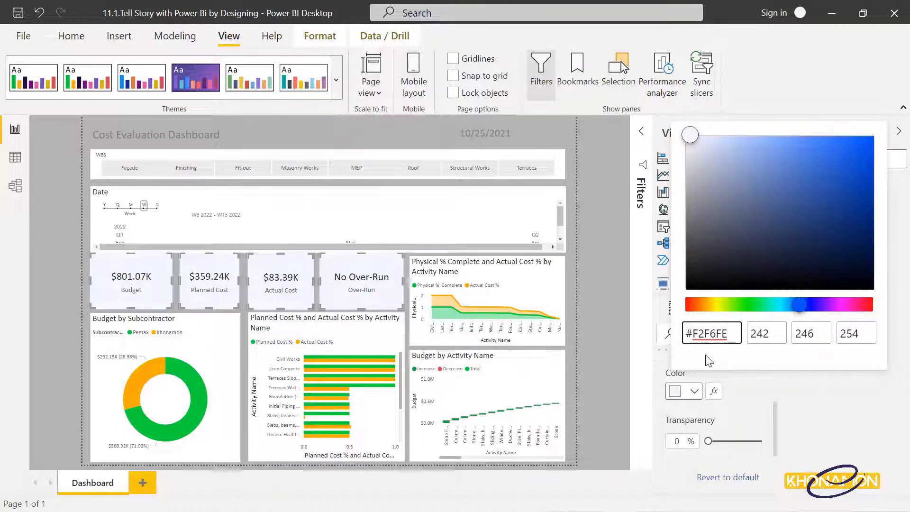
click(744, 384)
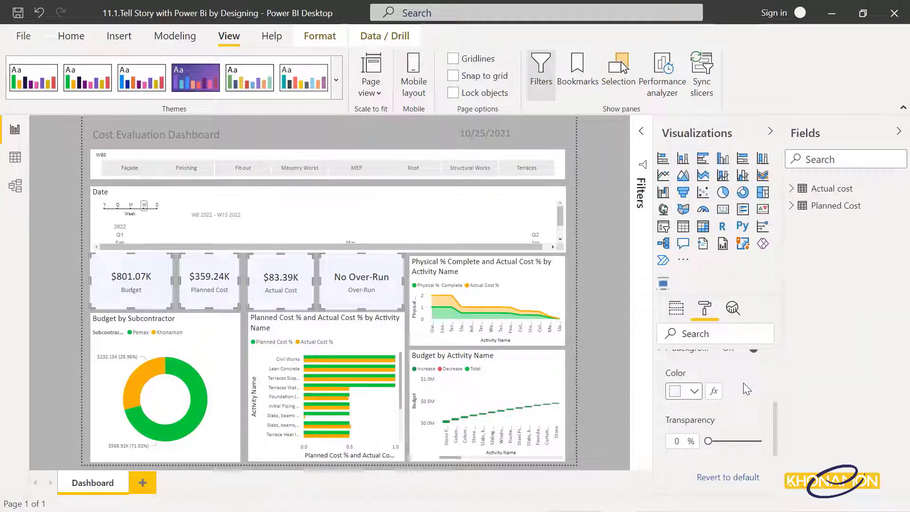
Step: Apply the recently used pale blue background to the Physical % Complete and Actual Cost % area chart
click(559, 286)
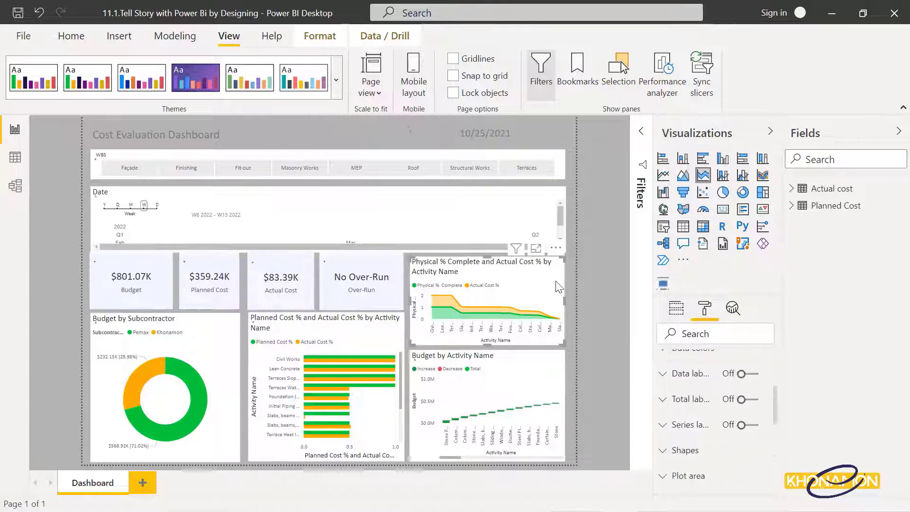
scroll(695, 426, up, 5)
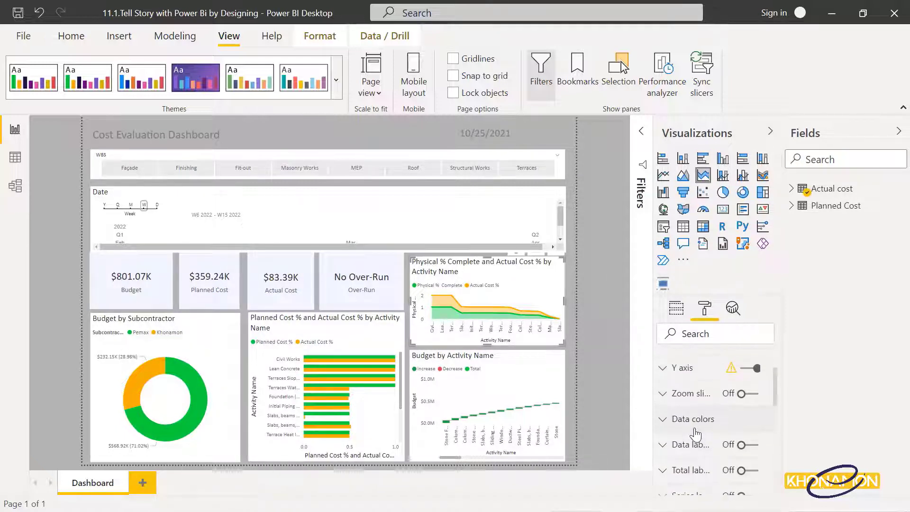
scroll(696, 433, down, 5)
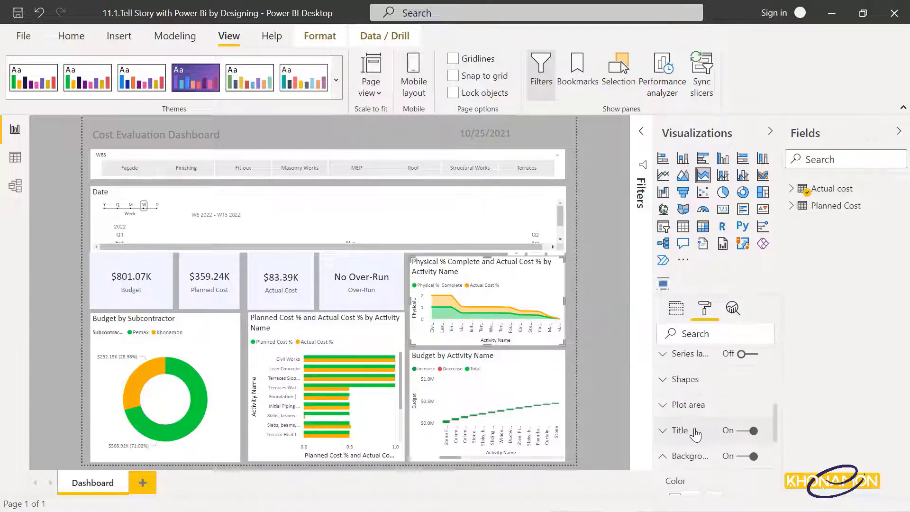
scroll(704, 437, down, 2)
click(696, 429)
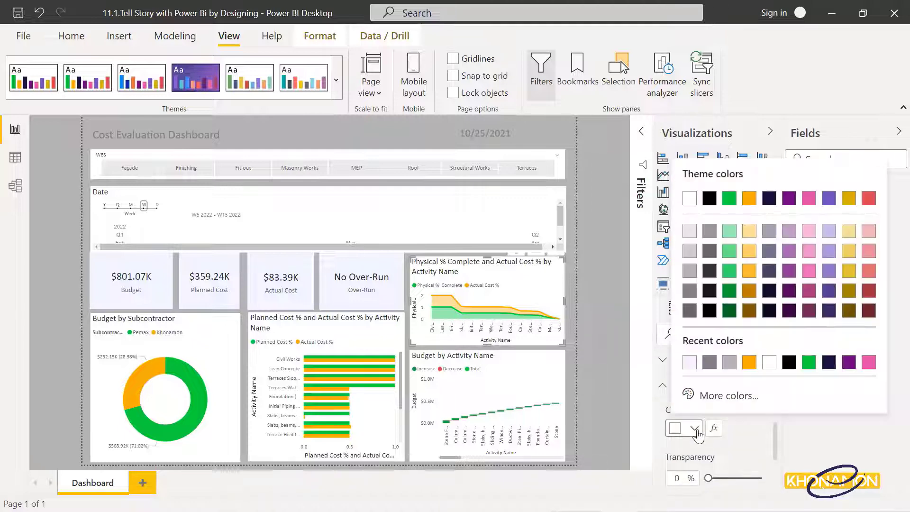
click(691, 363)
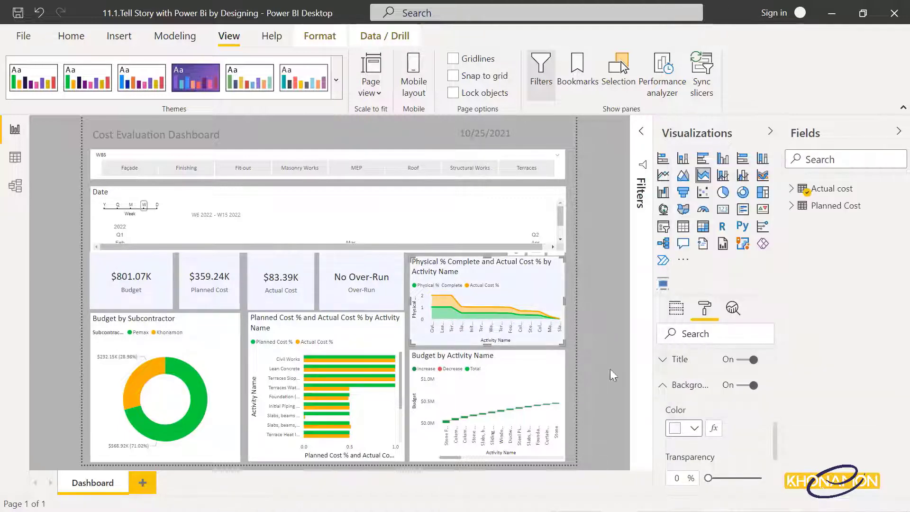
Step: Apply the same pale blue background to the Budget by Subcontractor donut and the Planned Cost % and Actual Cost % bar chart
click(231, 346)
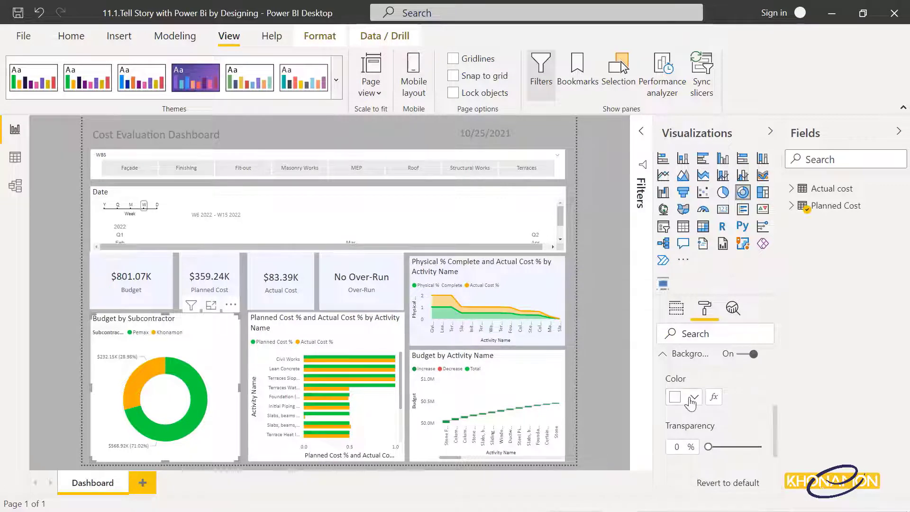
click(690, 402)
click(688, 333)
click(397, 354)
scroll(691, 441, down, 2)
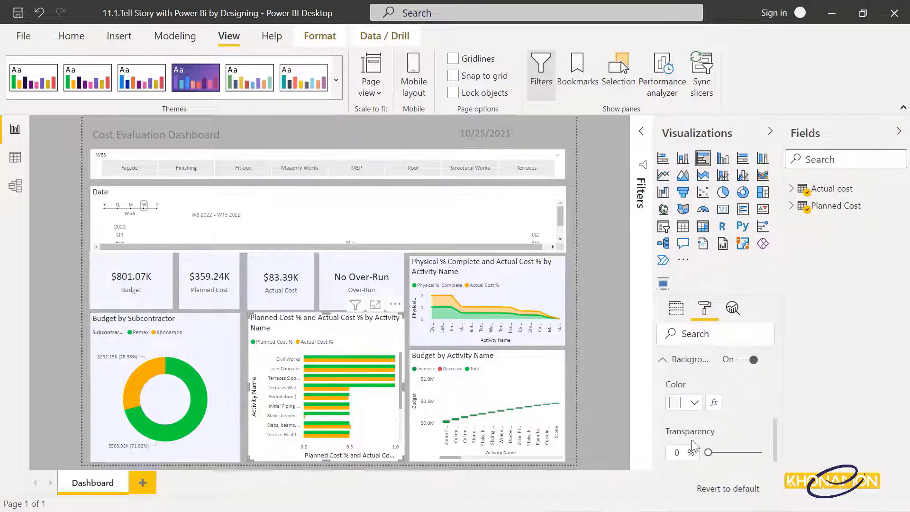
click(683, 403)
click(690, 338)
Step: Set the Budget by Activity Name waterfall chart's background to the recently used pale blue
click(527, 376)
click(685, 399)
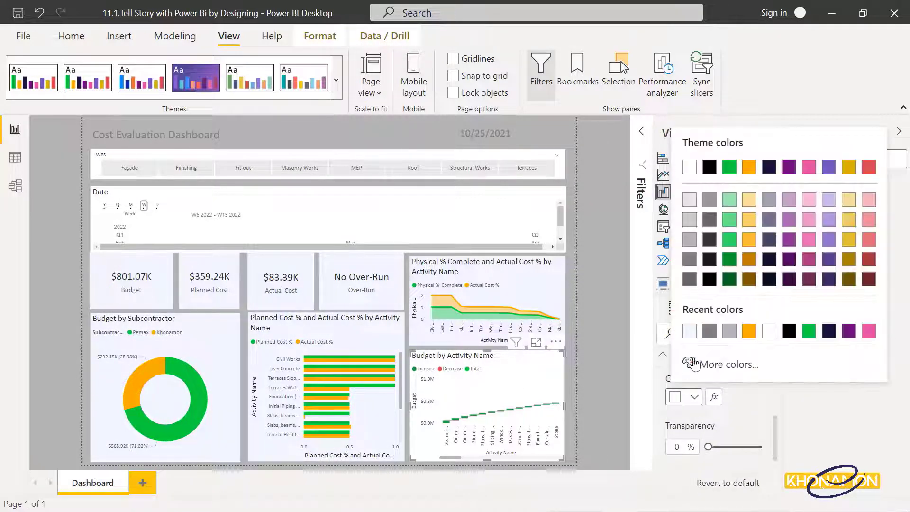
click(690, 331)
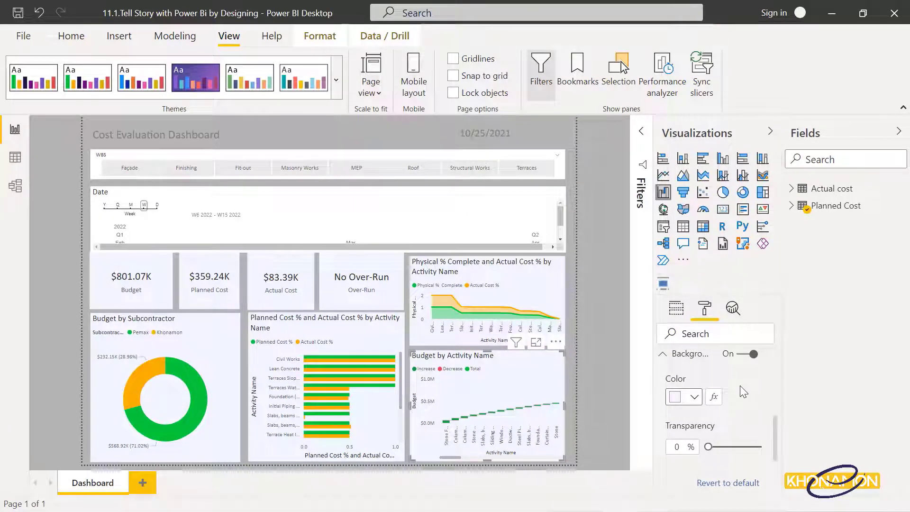
Step: Change the report page's wallpaper color to white and bring the Date slicer's week bar into view
click(572, 330)
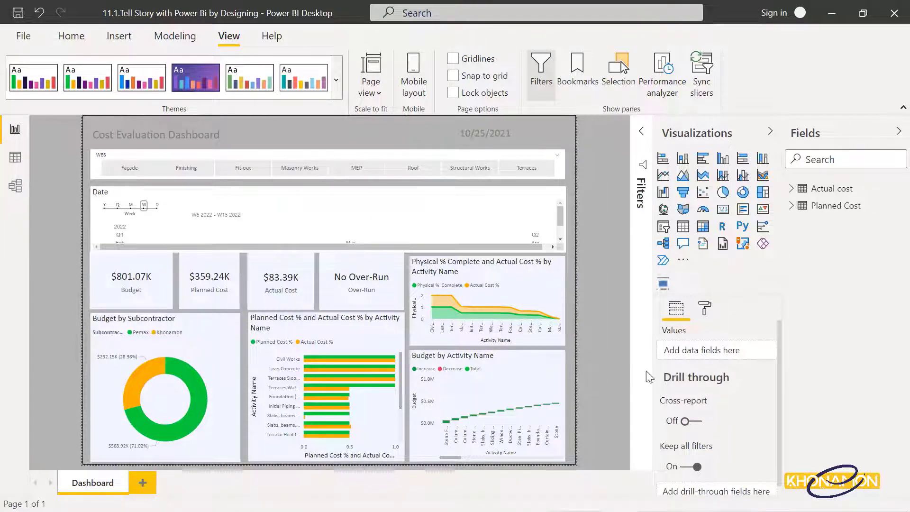
click(716, 309)
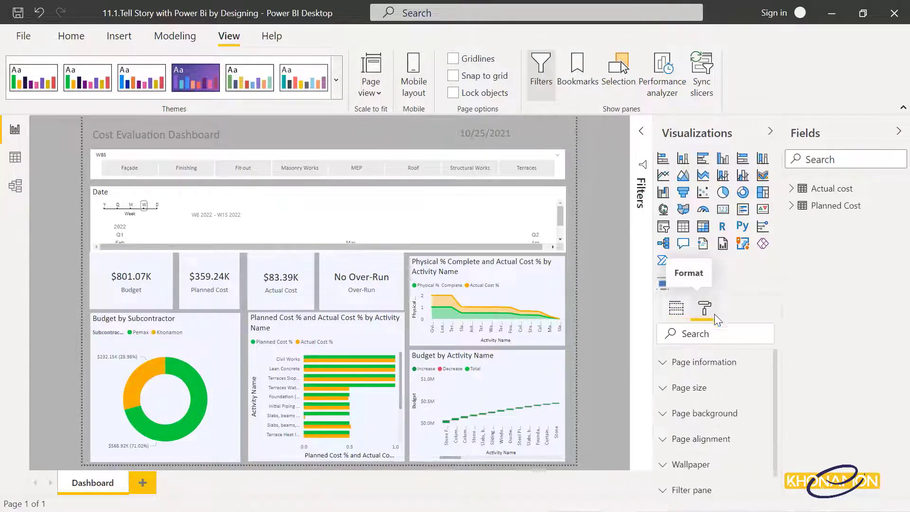
click(728, 463)
scroll(728, 474, down, 2)
click(692, 440)
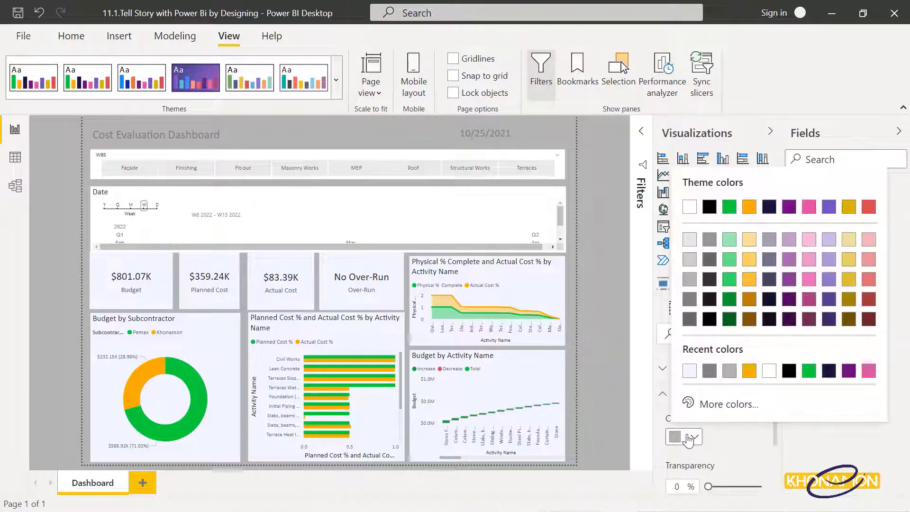
click(690, 207)
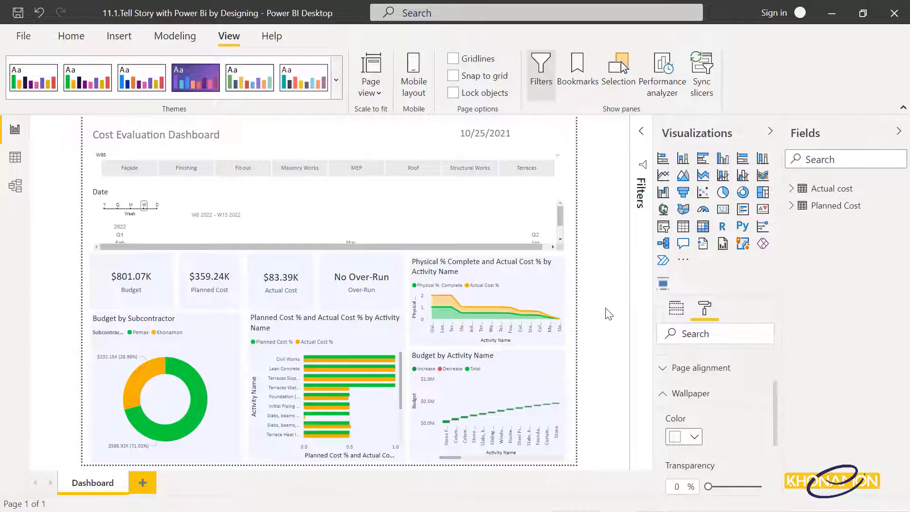
click(561, 240)
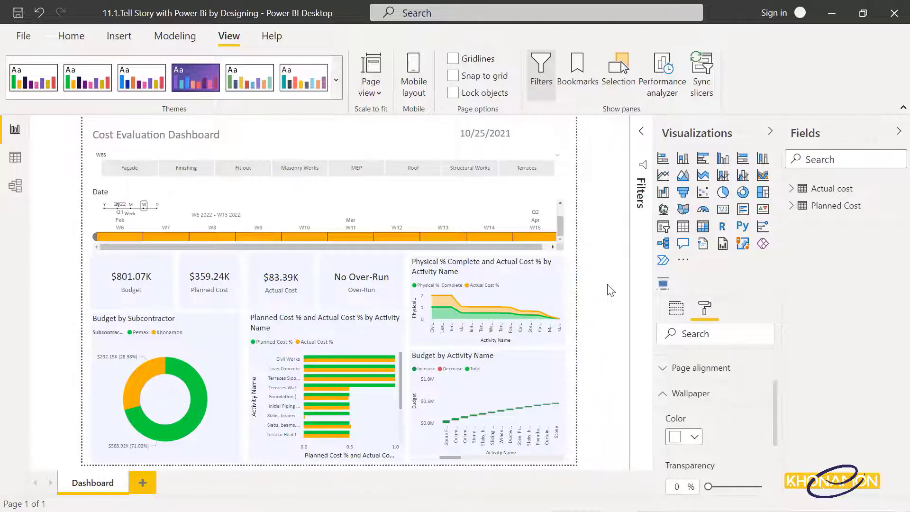
Step: Widen the gaps between visuals by trimming the tops of the bar and donut charts, the Over-Run card's left side and the area chart's bottom
click(386, 311)
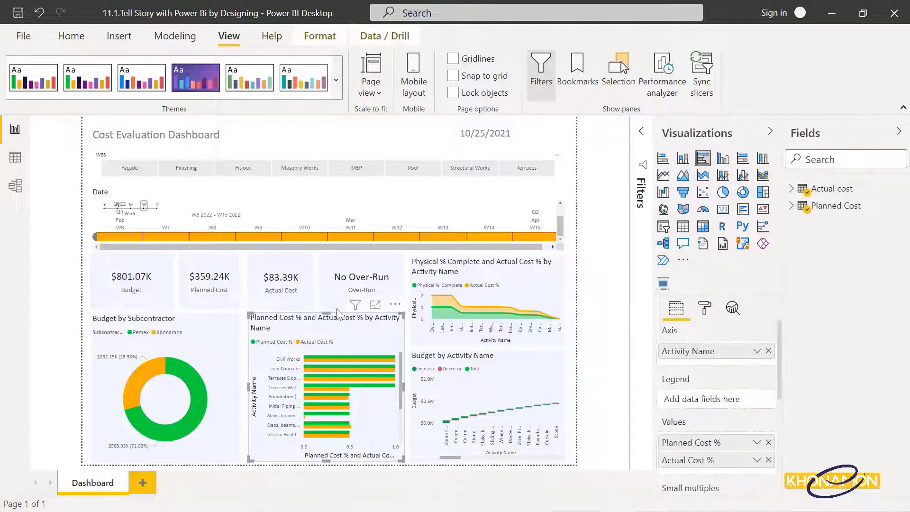
click(206, 319)
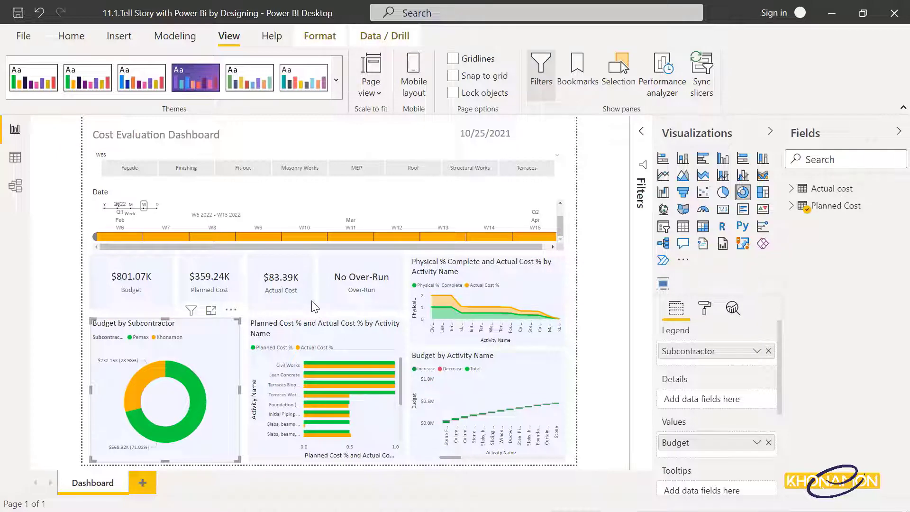
click(328, 304)
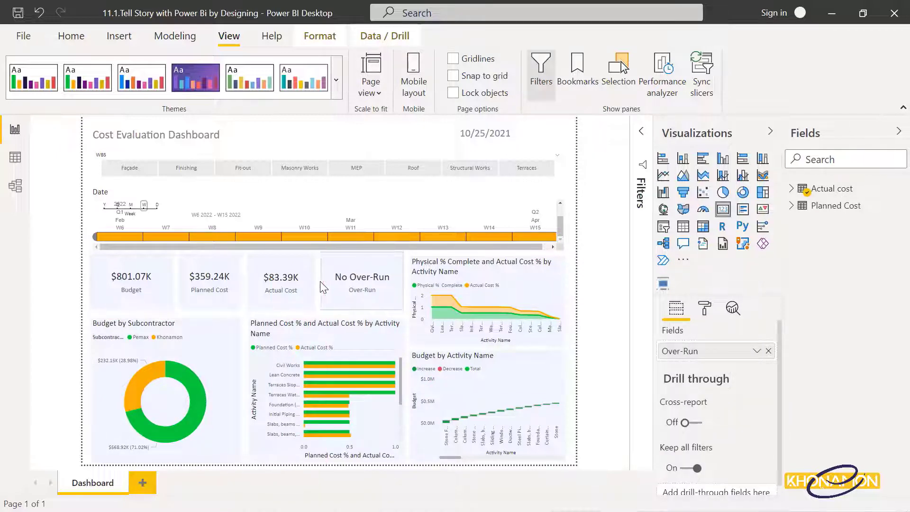
click(486, 338)
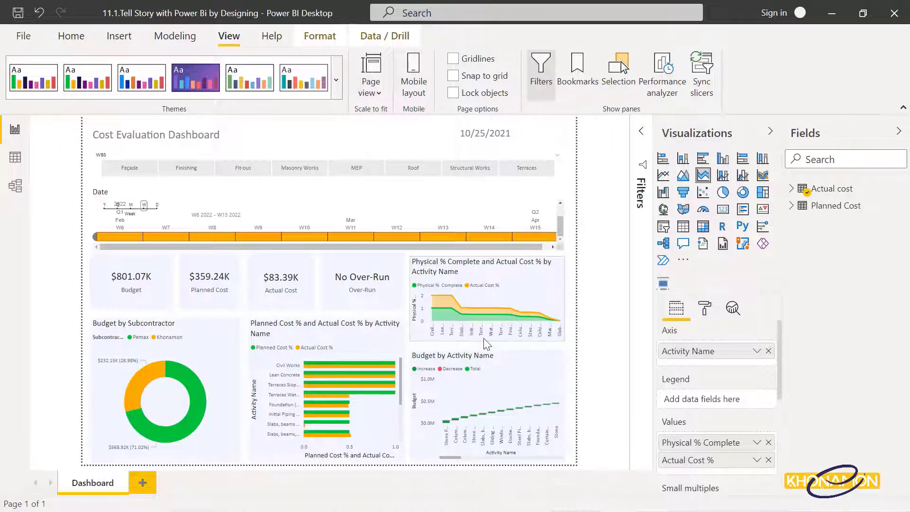
click(596, 374)
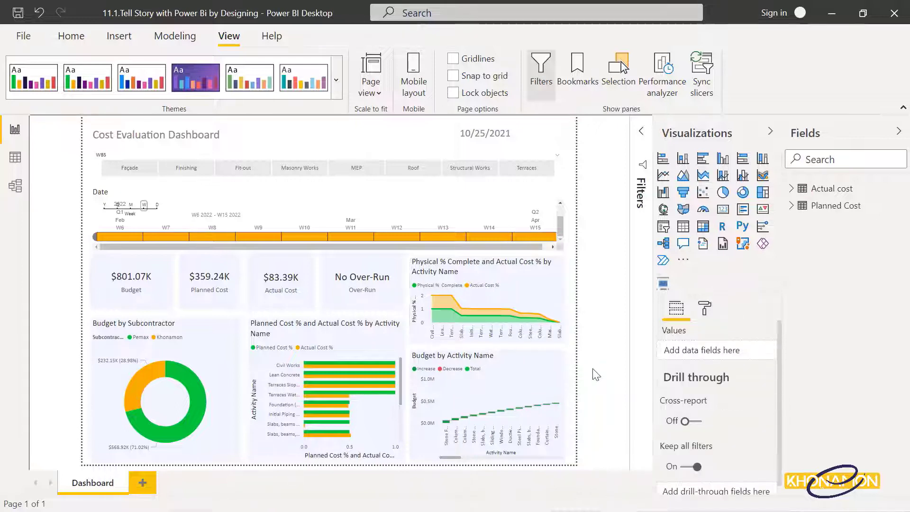
Step: Move the Date slicer up slightly and stretch the tops of the four cards and the area chart up toward it
click(356, 209)
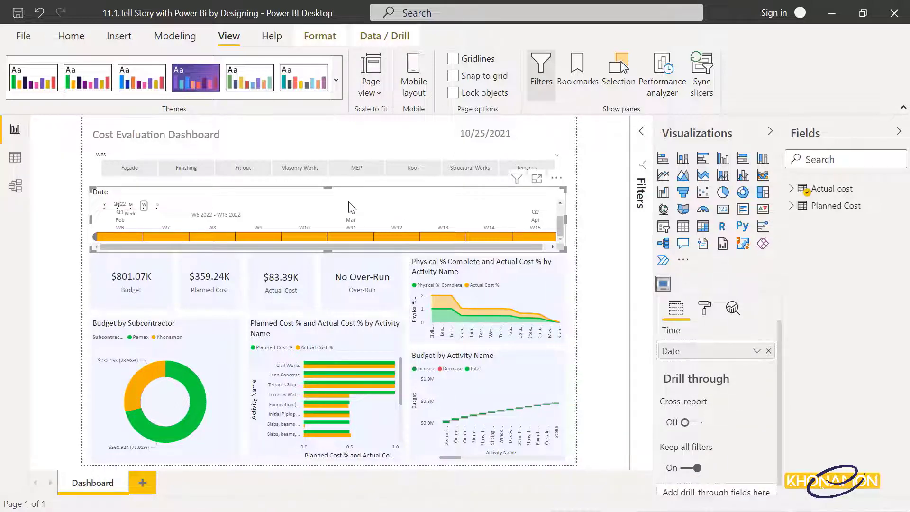
drag(352, 208, 349, 195)
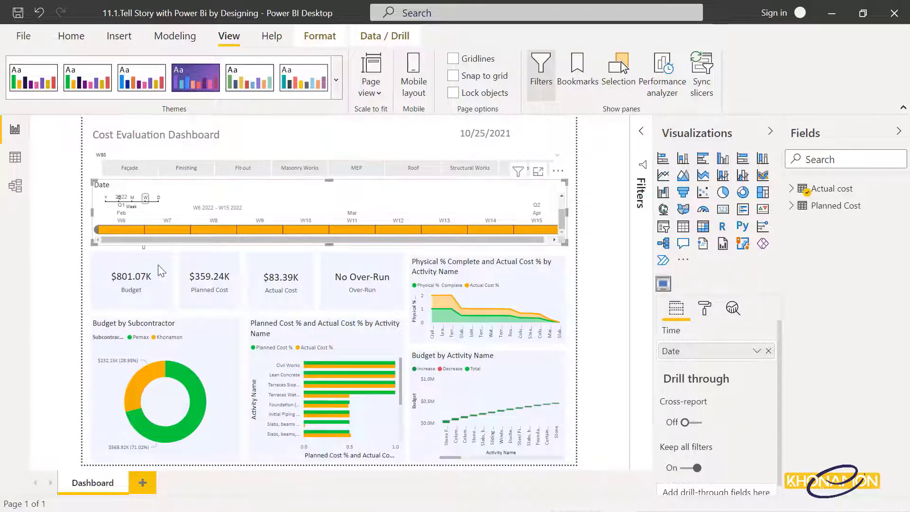
click(134, 254)
click(210, 254)
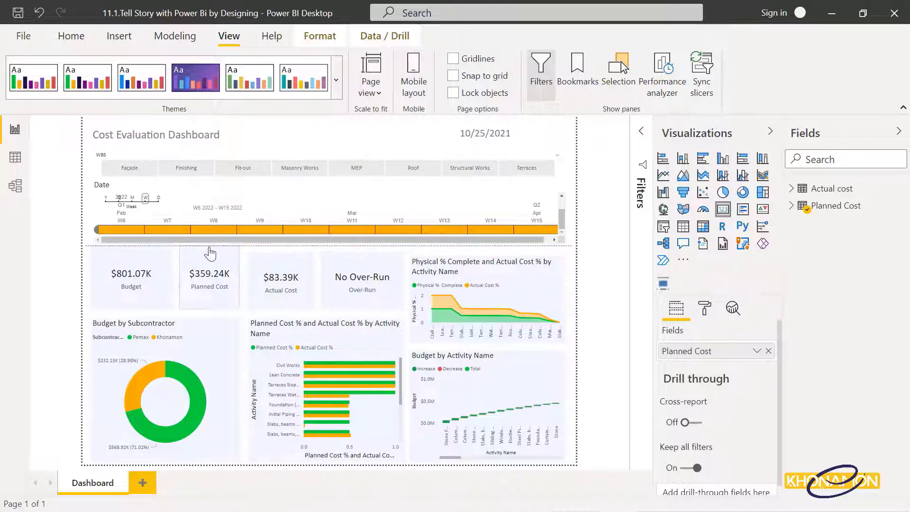
click(286, 254)
click(372, 256)
click(578, 301)
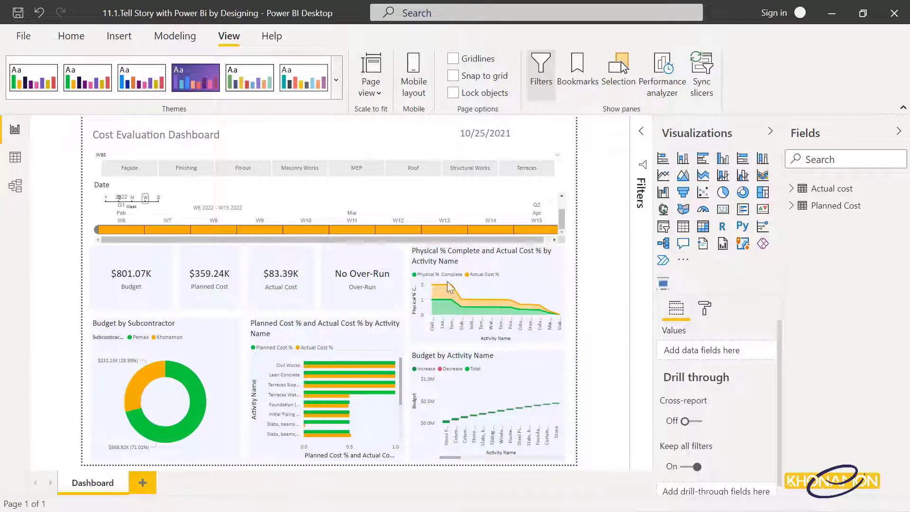
Step: Insert the IMG_9656 money bag picture, shrink it to icon size and center it above the Budget card's value
click(126, 42)
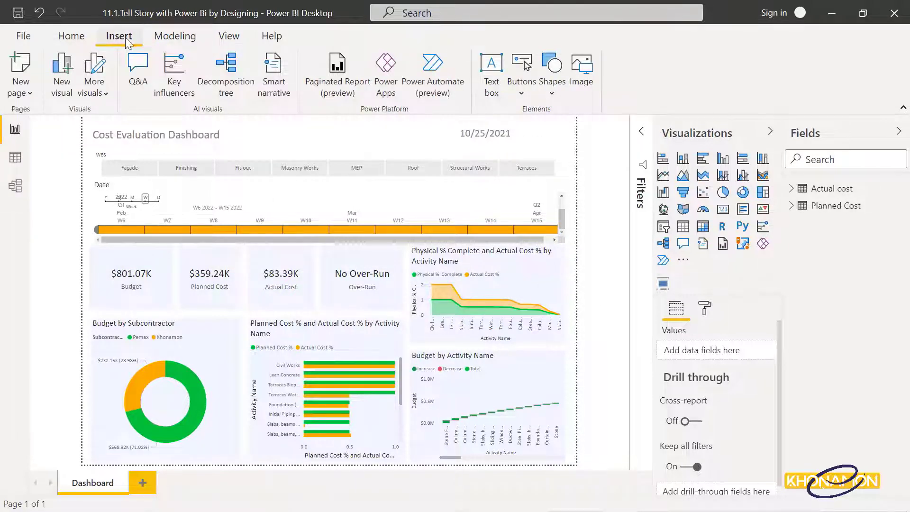
click(586, 86)
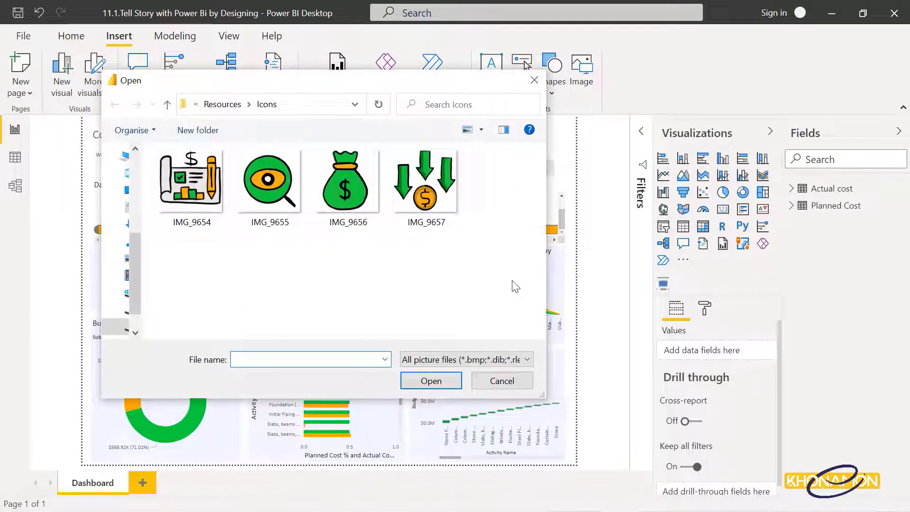
double_click(355, 194)
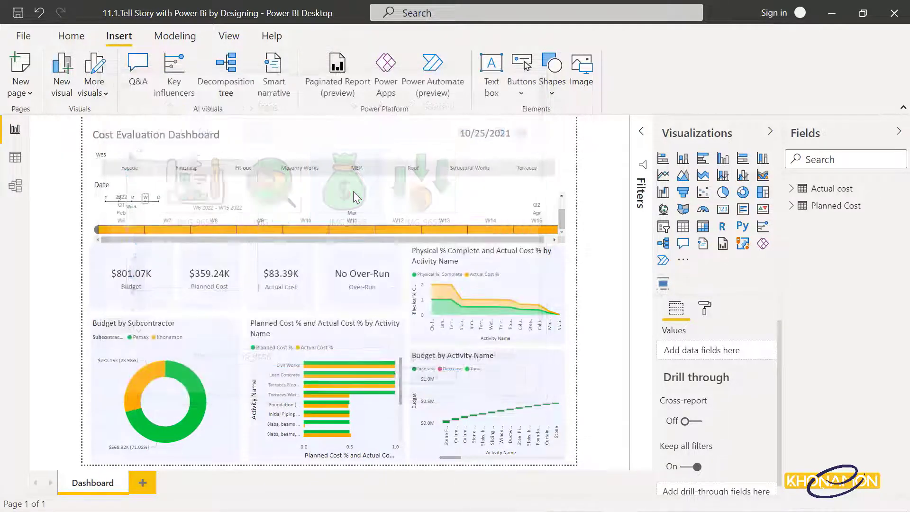
drag(255, 286, 133, 258)
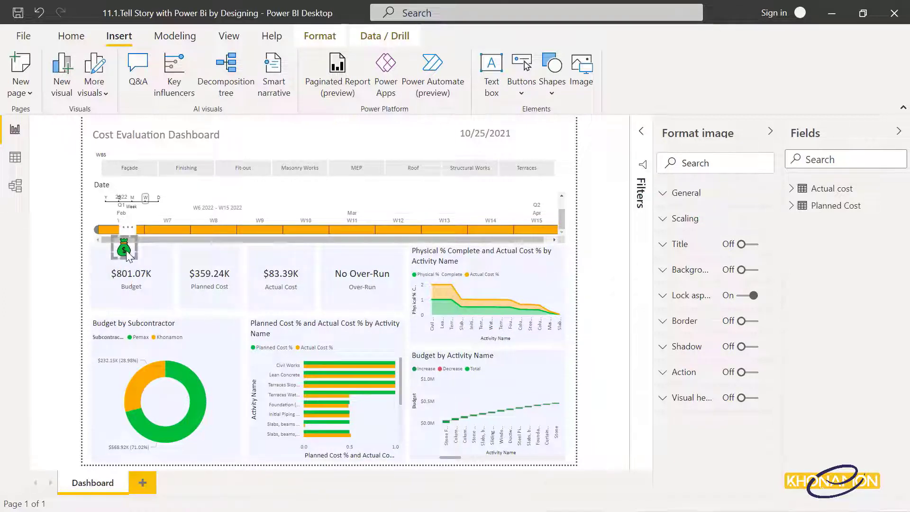
drag(126, 250, 137, 259)
click(177, 277)
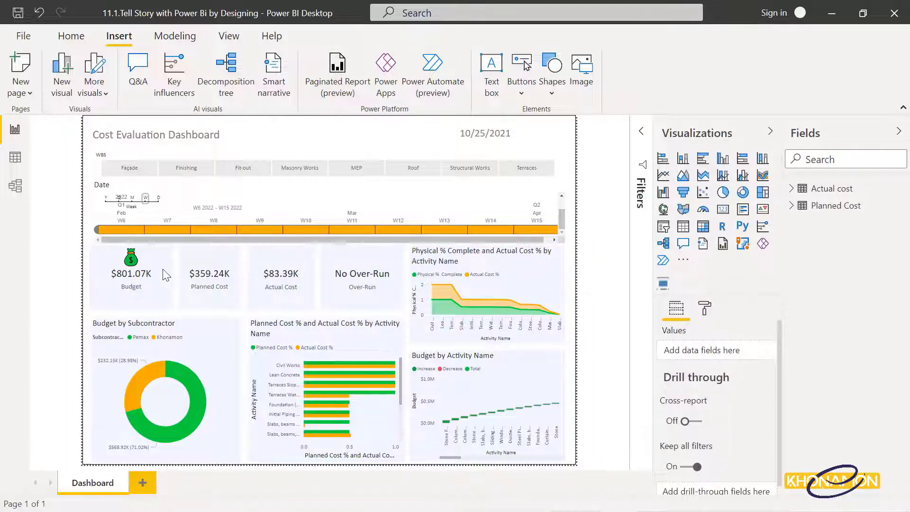
Step: Group the money bag icon with the Budget card
click(133, 261)
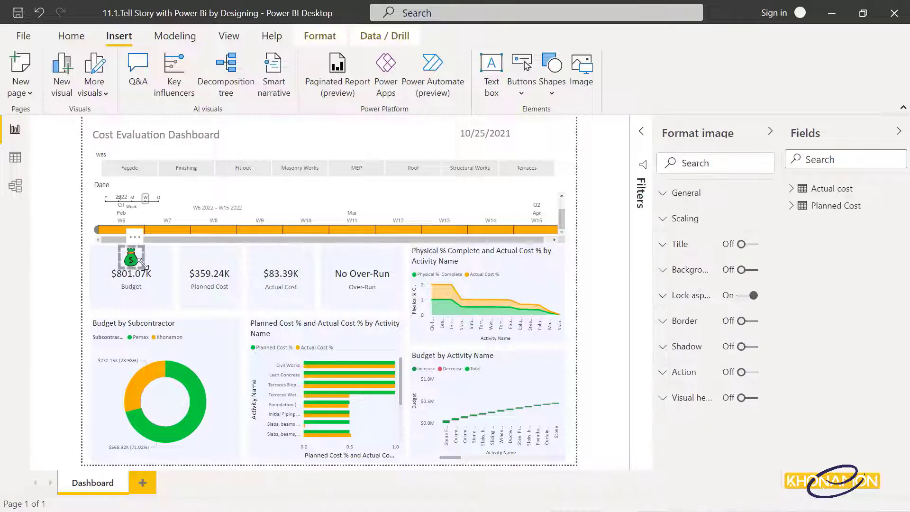
ctrl+click(163, 277)
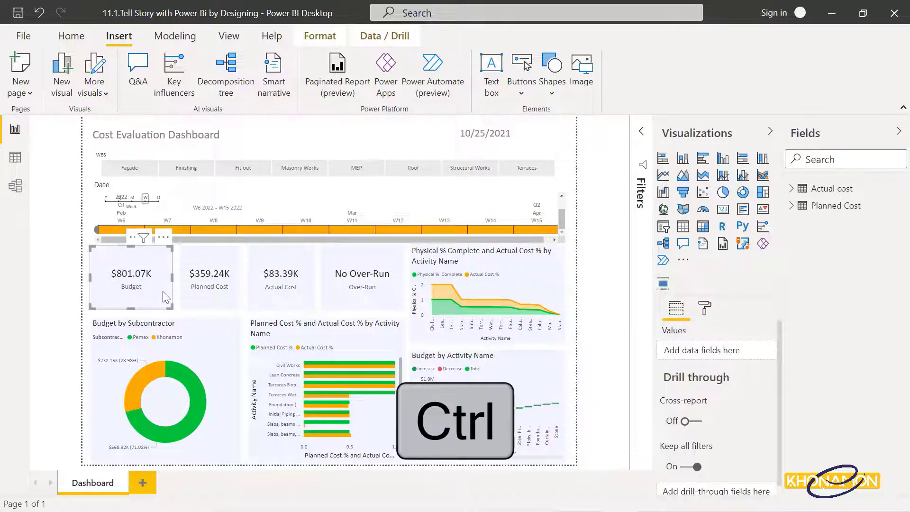
right_click(163, 291)
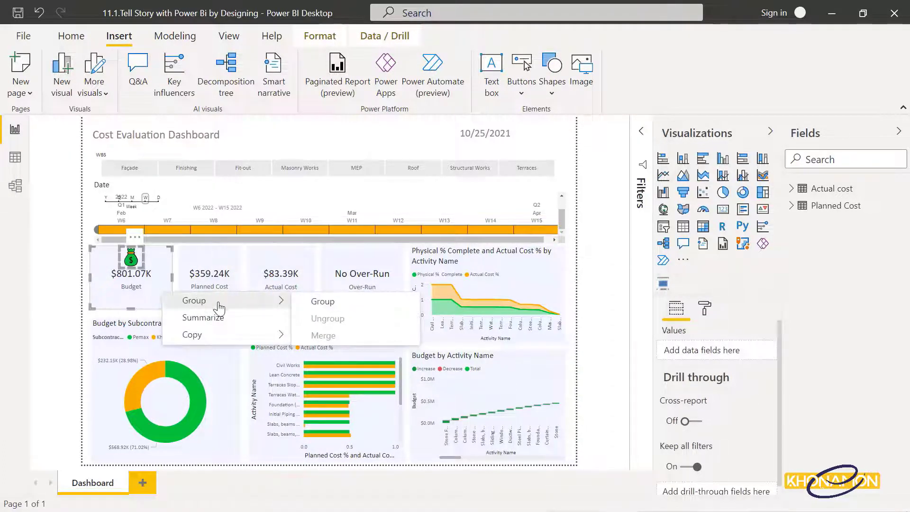
click(341, 307)
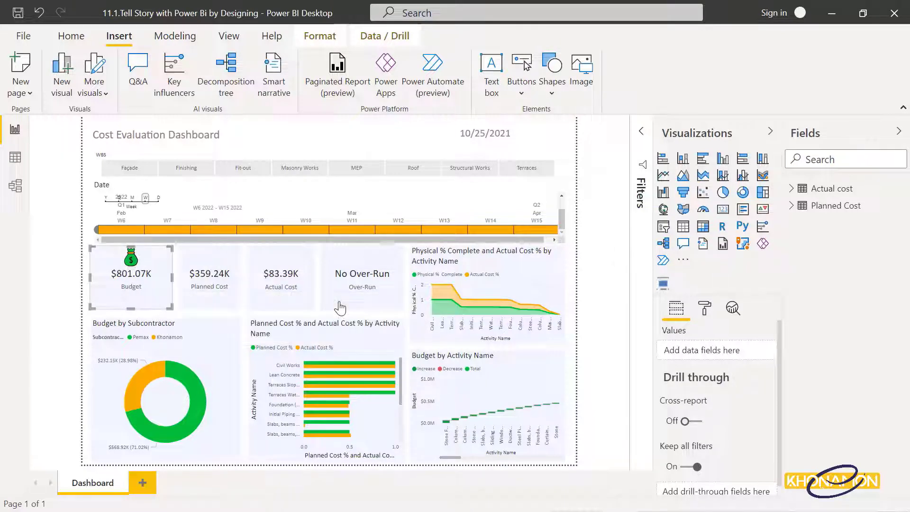
Step: Insert the IMG_9654 plan picture as a small icon above the Planned Cost value and group it with that card
click(224, 265)
click(581, 71)
double_click(207, 184)
drag(142, 268, 223, 264)
right_click(225, 303)
mouse_move(284, 311)
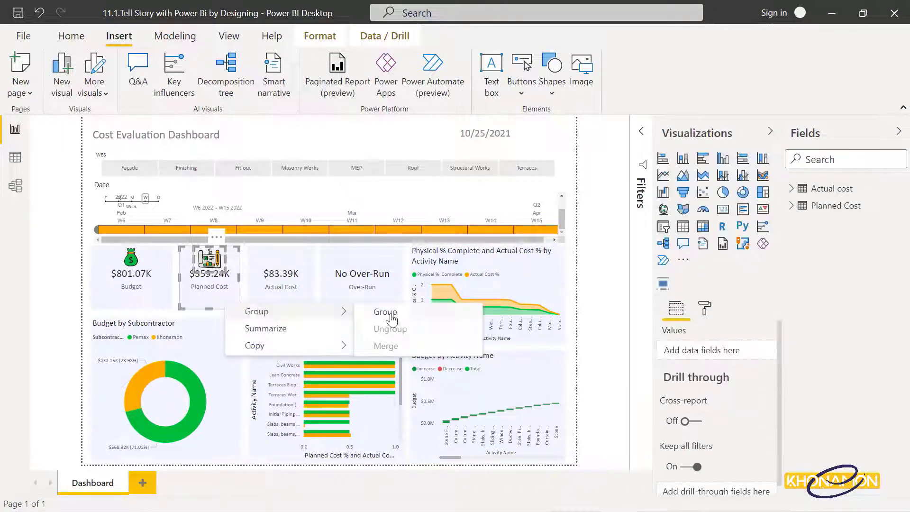
click(385, 311)
Step: Insert the IMG_9657 down-arrows picture as a small icon above the Actual Cost value and group it with that card
click(581, 71)
double_click(425, 184)
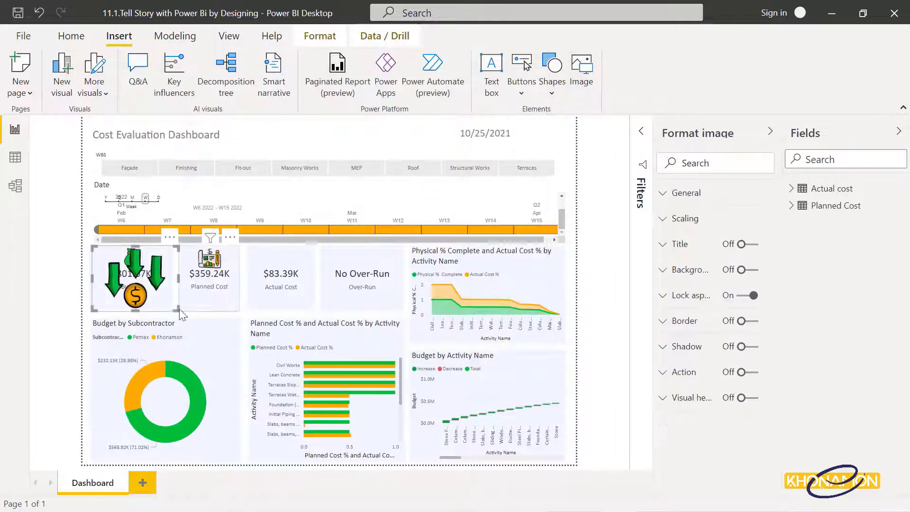
drag(178, 309, 286, 259)
ctrl+click(308, 295)
right_click(309, 295)
mouse_move(370, 304)
click(450, 307)
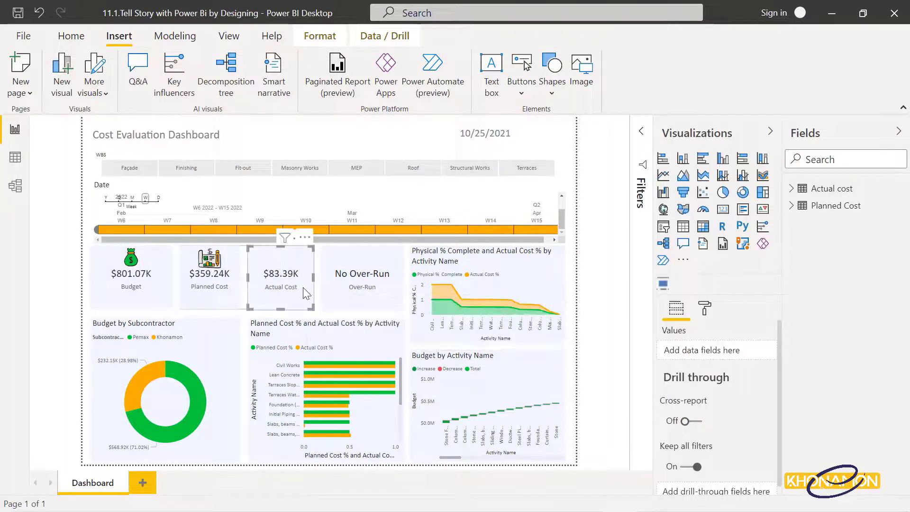
click(288, 267)
Step: Ungroup the plan icon and the Planned Cost card, and group the two again
click(211, 266)
click(212, 262)
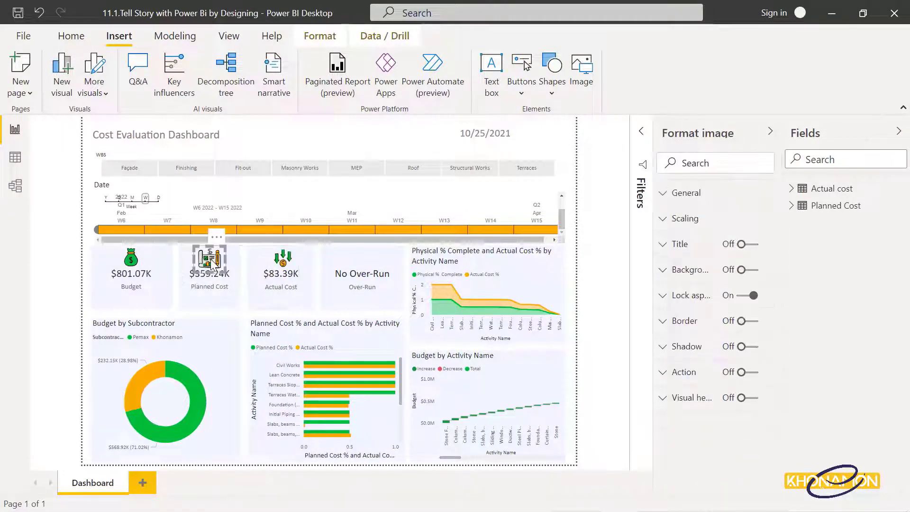
ctrl+click(224, 290)
right_click(224, 288)
mouse_move(293, 297)
click(378, 313)
click(214, 264)
ctrl+click(224, 295)
right_click(223, 296)
mouse_move(259, 302)
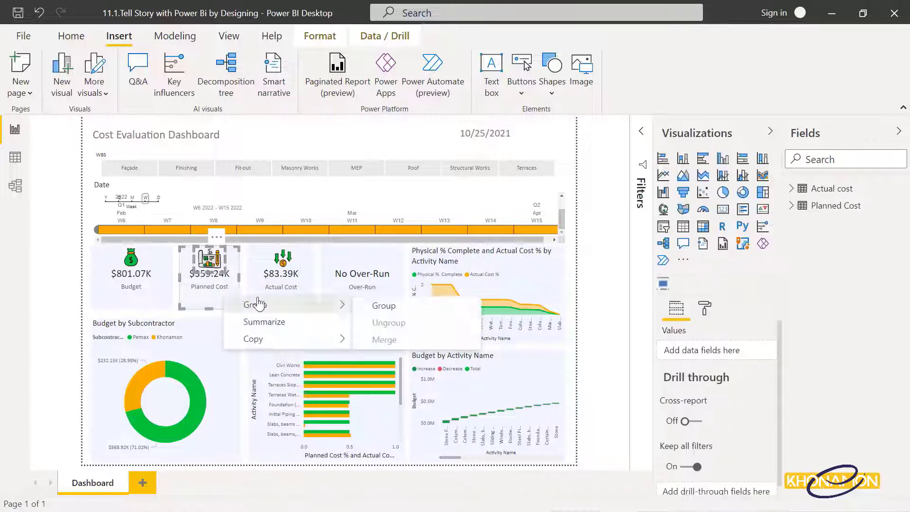
click(384, 306)
Step: Group the down-arrows icon with the Actual Cost card again
click(284, 262)
ctrl+click(300, 300)
right_click(300, 297)
mouse_move(334, 306)
click(469, 310)
Step: Insert the IMG_9655 magnifier picture, shrink it to icon size and center it above the Over-Run card's value
click(577, 84)
double_click(251, 210)
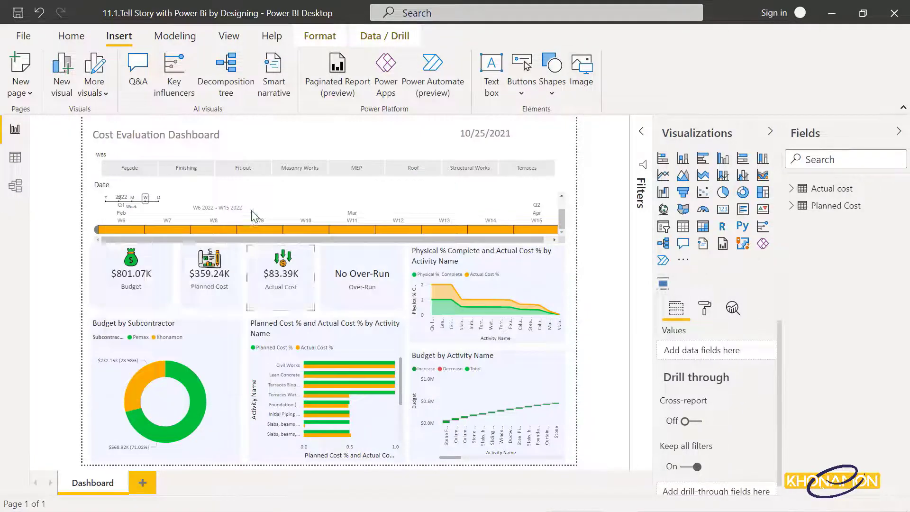
drag(195, 282, 411, 285)
drag(476, 319, 367, 266)
click(311, 317)
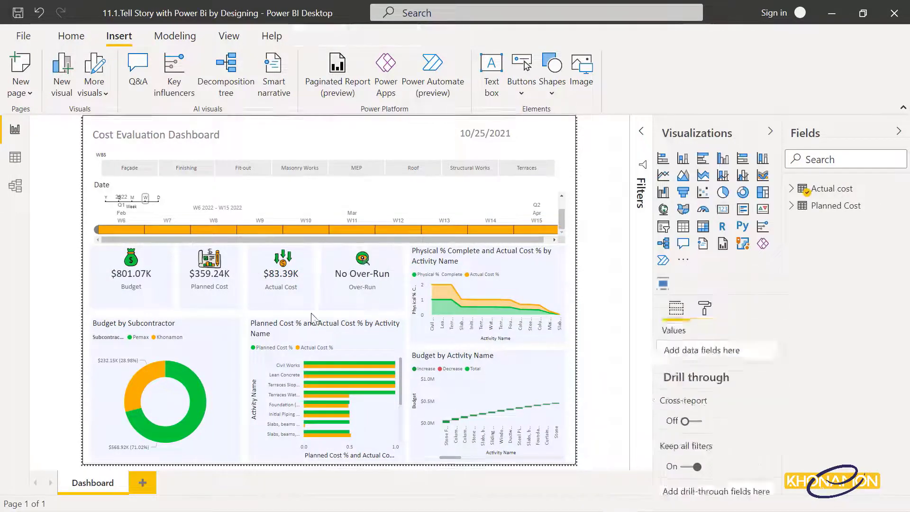
Step: Group the magnifier icon with the Over-Run card
click(365, 259)
right_click(367, 258)
click(372, 300)
ctrl+click(371, 300)
right_click(390, 284)
mouse_move(427, 291)
click(527, 293)
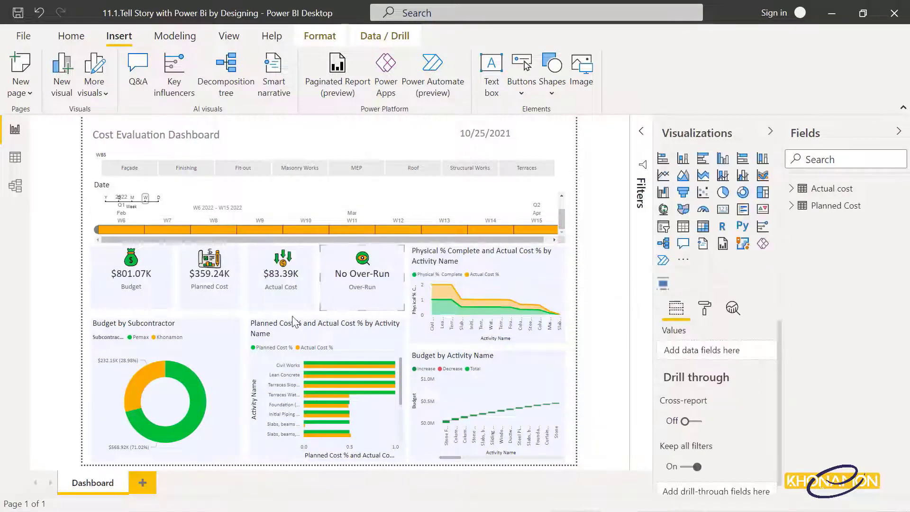
Step: Ungroup the plan icon from the Planned Cost card and make the icon slightly smaller
click(212, 259)
right_click(212, 259)
mouse_move(243, 268)
click(370, 291)
click(213, 261)
drag(226, 272, 223, 269)
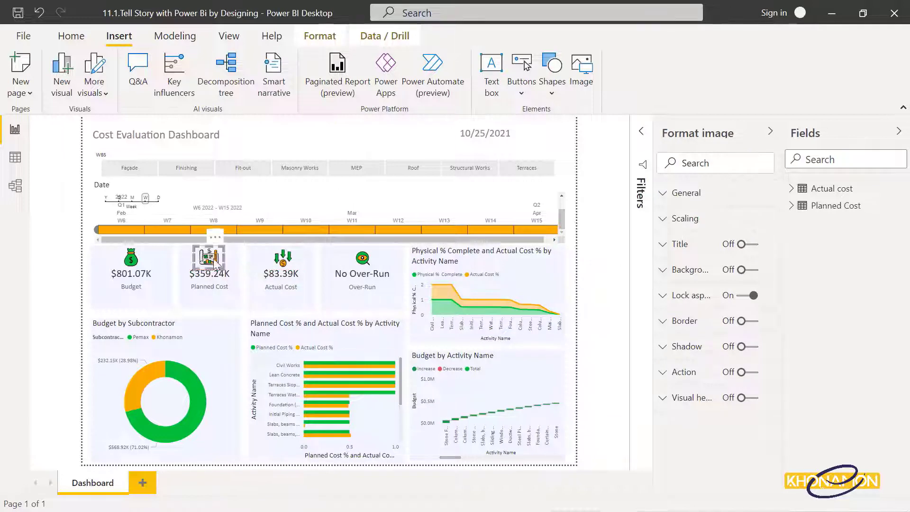
click(245, 314)
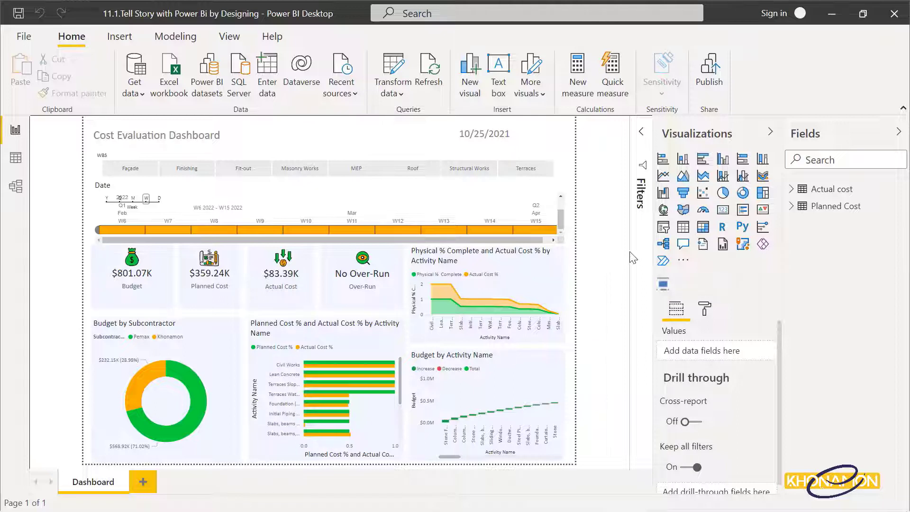
Step: Rename the Planned Cost column in the Planned Cost table as Planned
click(797, 209)
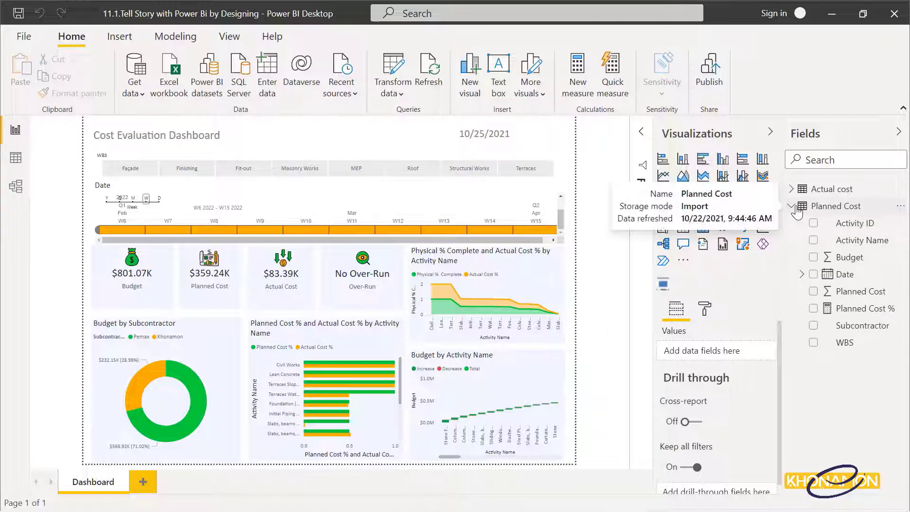
right_click(858, 298)
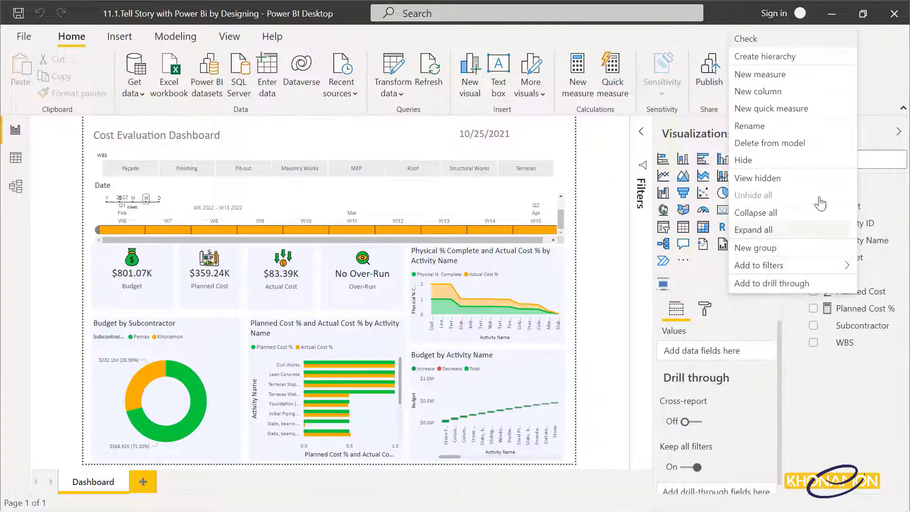
click(790, 126)
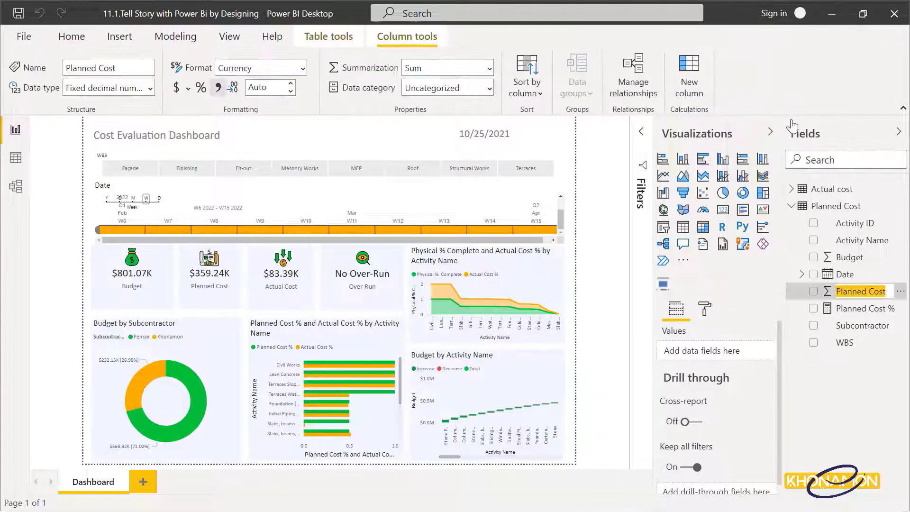
click(887, 290)
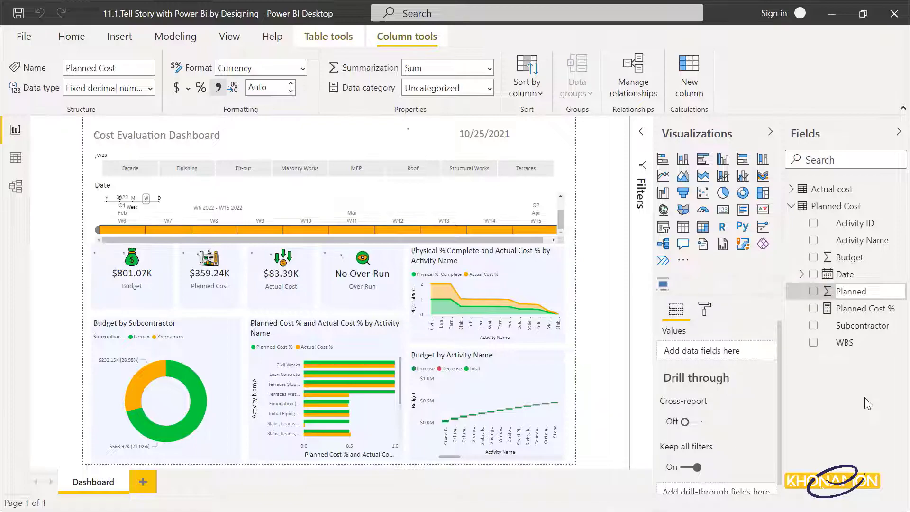
key(Return)
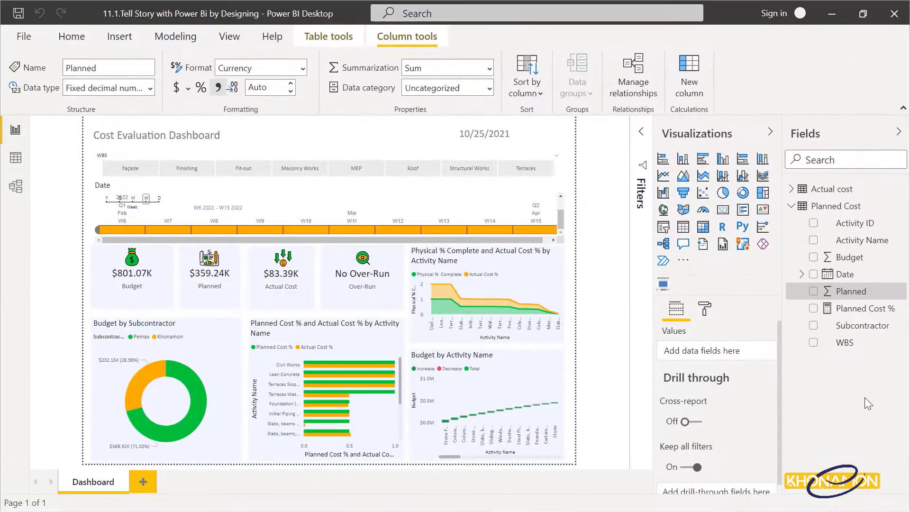
Step: Rename the Planned column back to Planned Cost
right_click(872, 290)
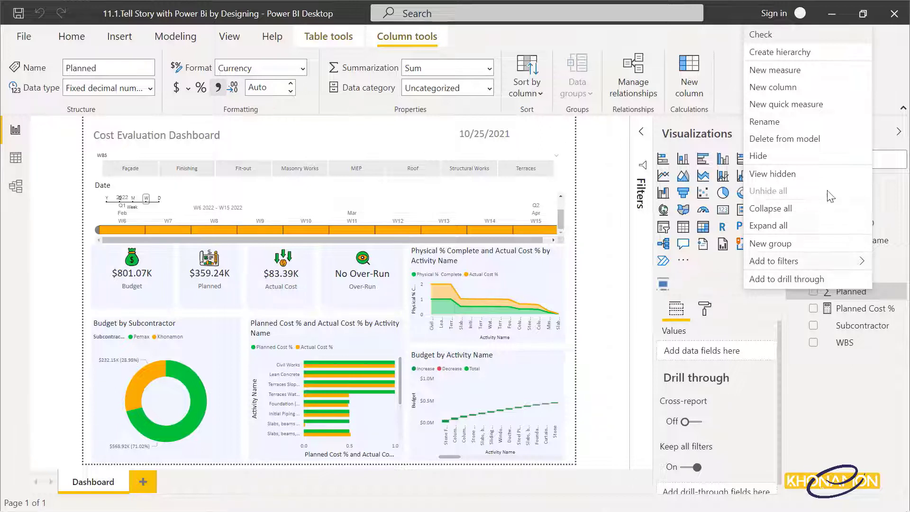
click(797, 128)
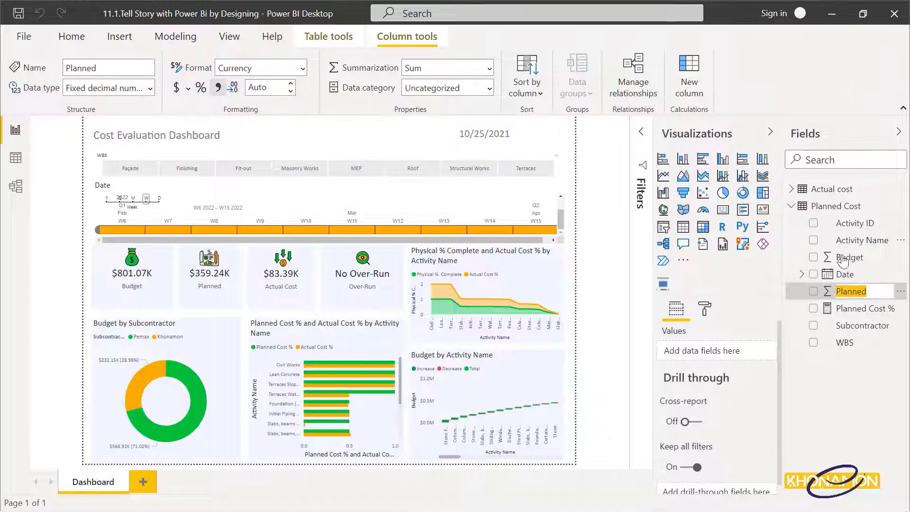
click(873, 291)
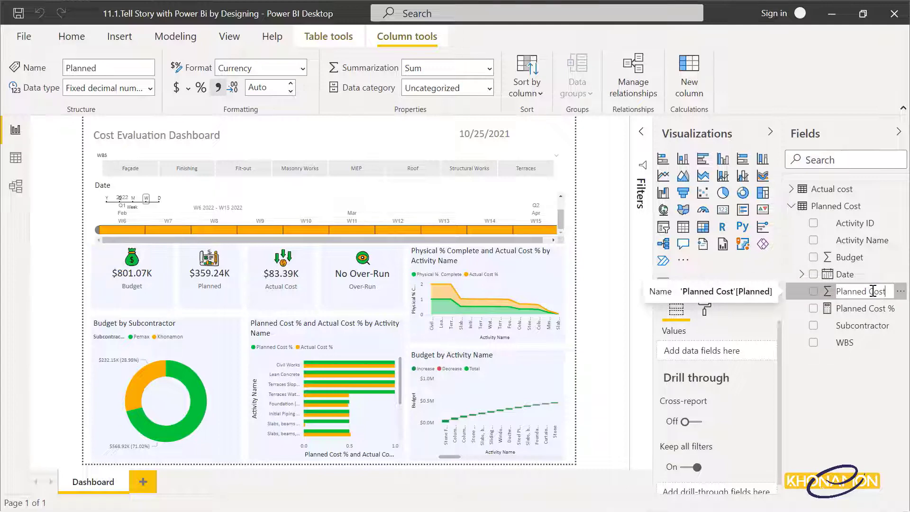
key(Return)
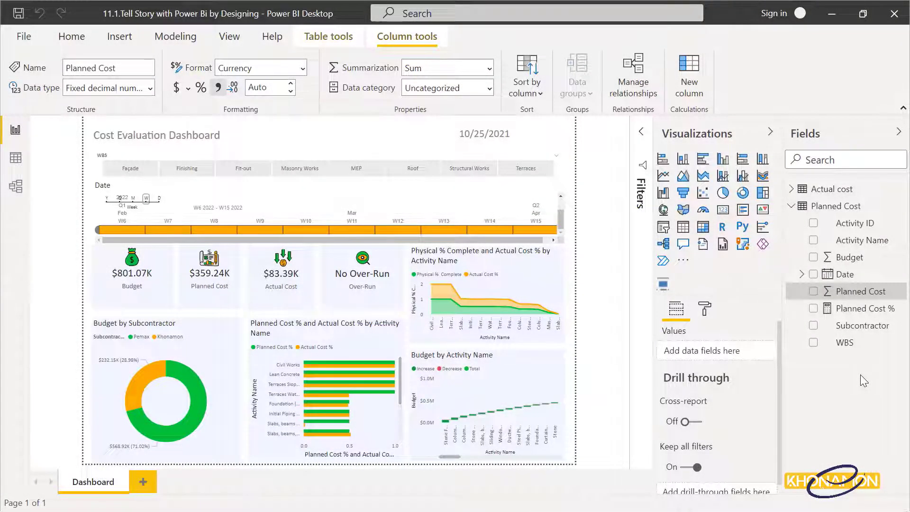
Step: Change the area chart's title text to "Physical % Complete & Actual Cost %"
click(544, 269)
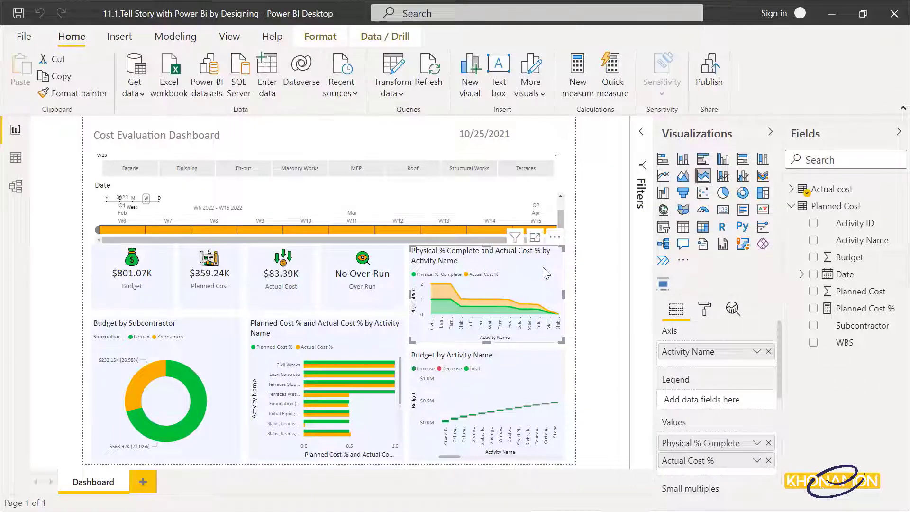
click(707, 311)
scroll(709, 431, down, 3)
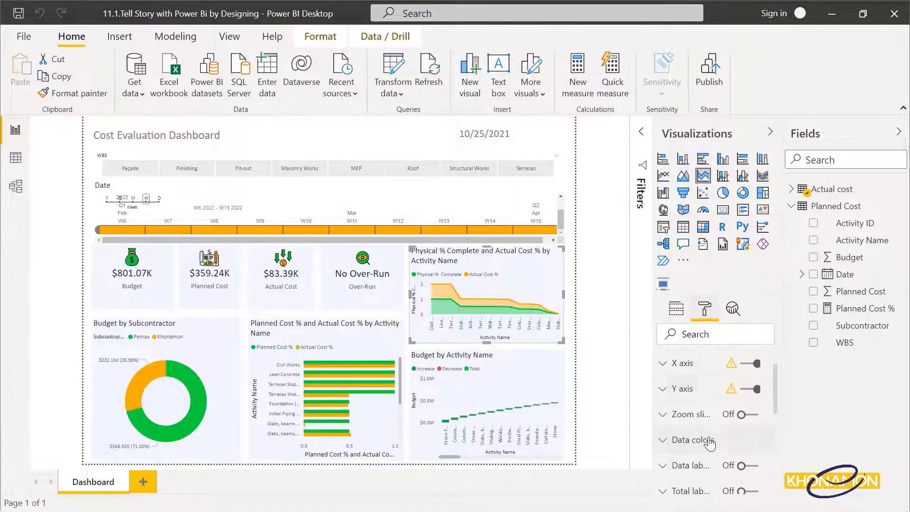
scroll(710, 444, down, 4)
scroll(701, 431, up, 2)
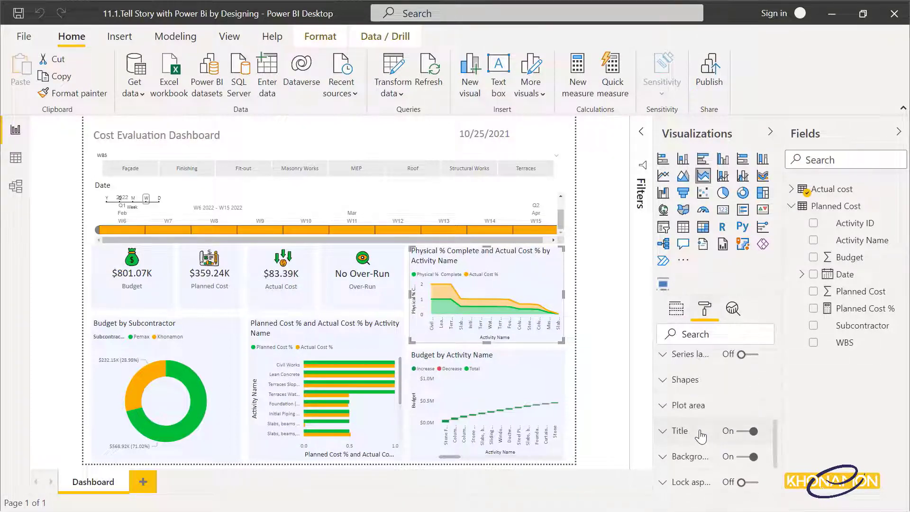
click(696, 430)
drag(776, 395, 775, 408)
click(719, 396)
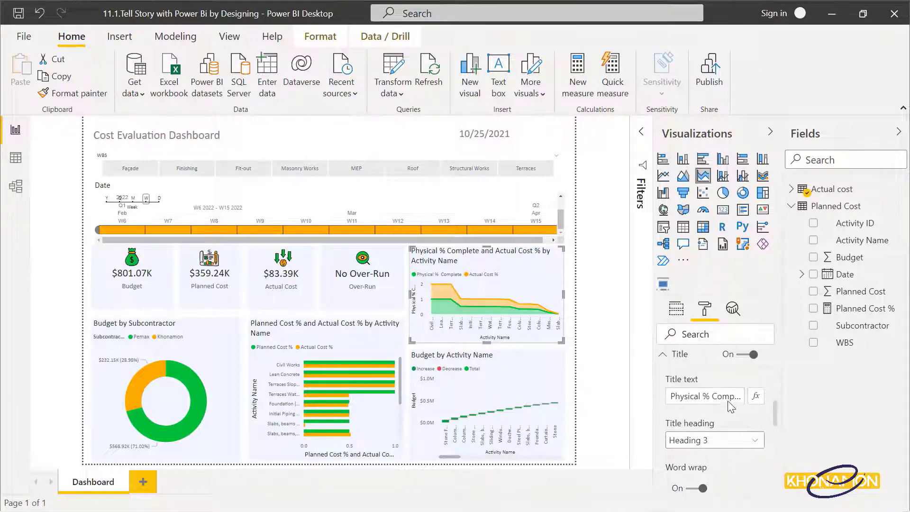
mouse_move(730, 398)
mouse_down()
mouse_move(754, 400)
mouse_move(692, 394)
mouse_move(716, 397)
mouse_up()
click(709, 399)
key(BackSpace)
text(Complete &)
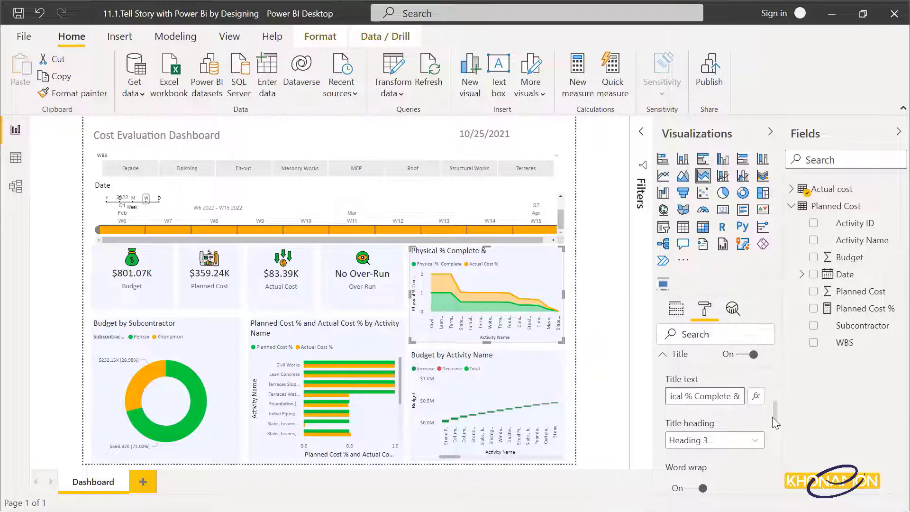
text( Actual Cost &)
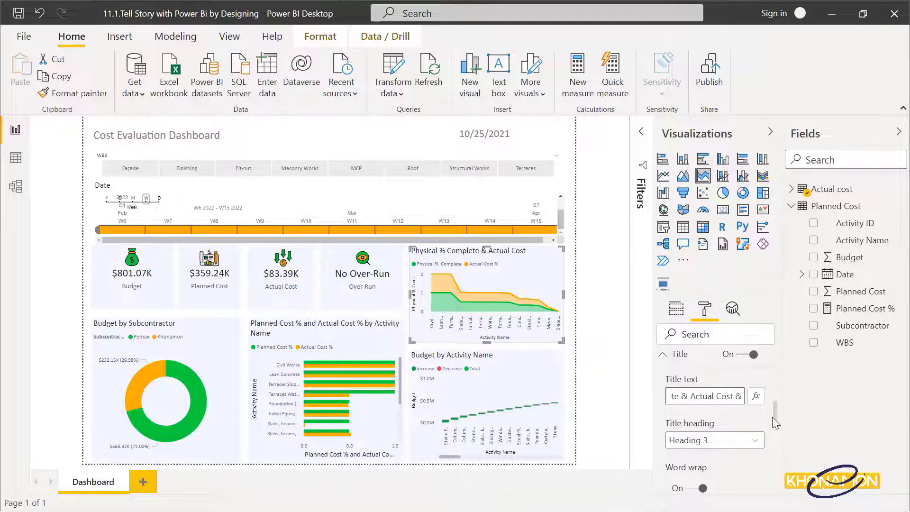
key(BackSpace)
text(%)
Step: Set the title text size of the Physical % Complete & Actual Cost % chart to 15 pt
scroll(775, 421, down, 5)
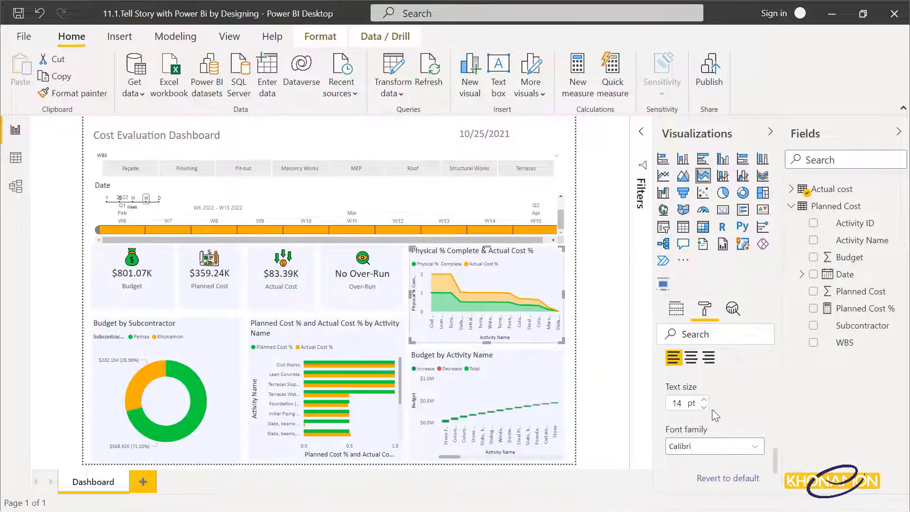
click(704, 406)
click(704, 406)
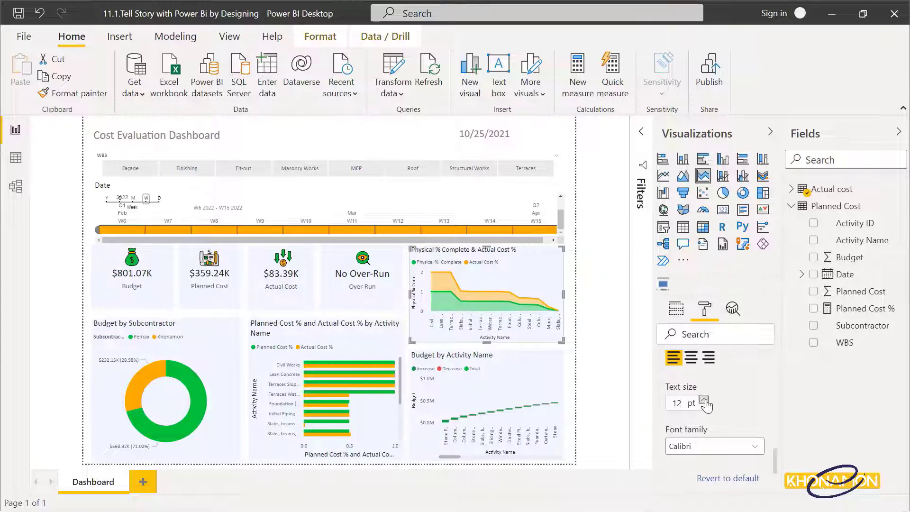
click(704, 400)
click(704, 400)
click(705, 401)
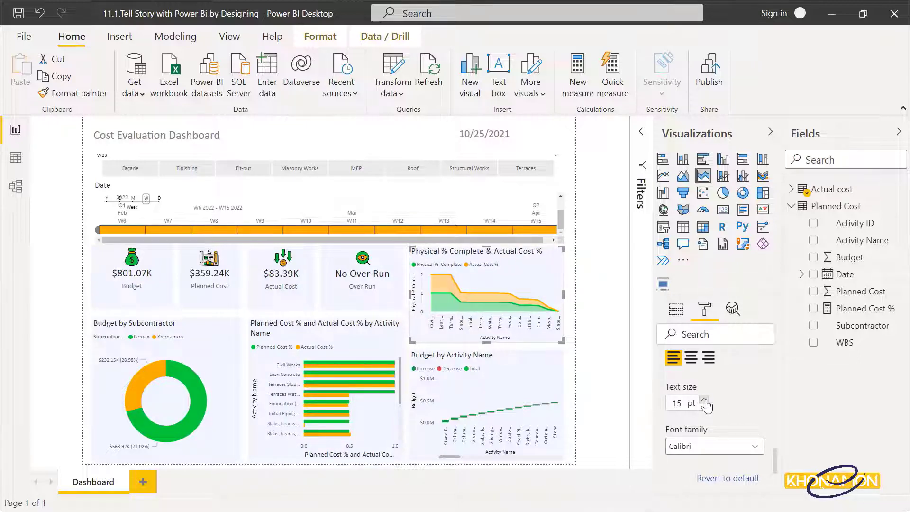
click(705, 400)
click(704, 407)
Step: Set the line stroke width of the Physical % Complete & Actual Cost % area chart to 6
scroll(749, 408, up, 3)
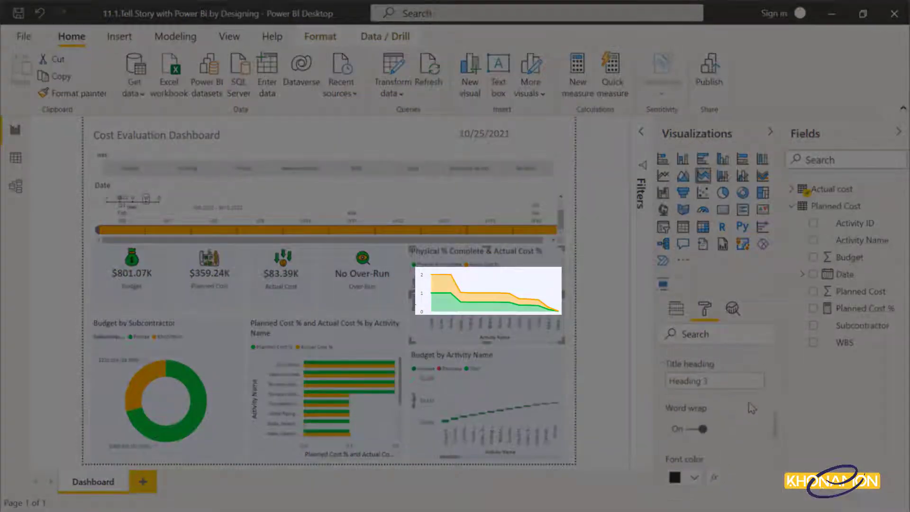
scroll(751, 408, up, 2)
click(687, 367)
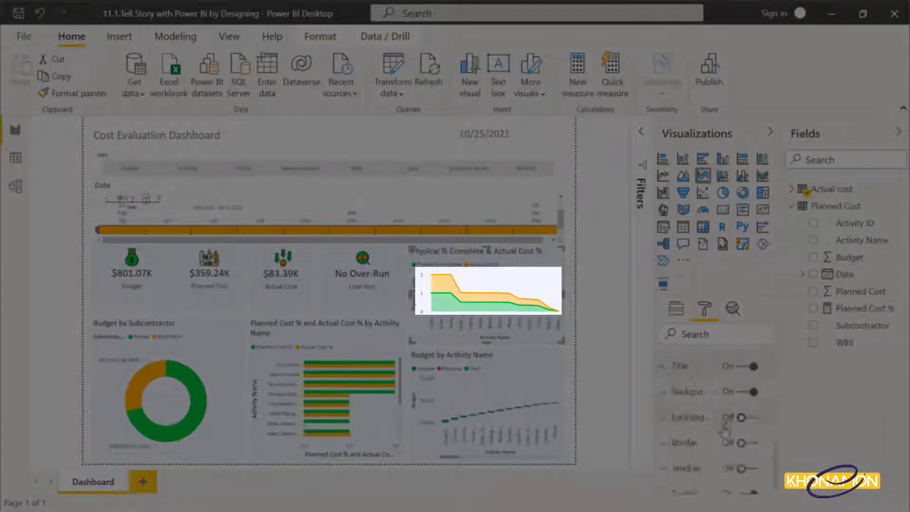
scroll(724, 445, down, 1)
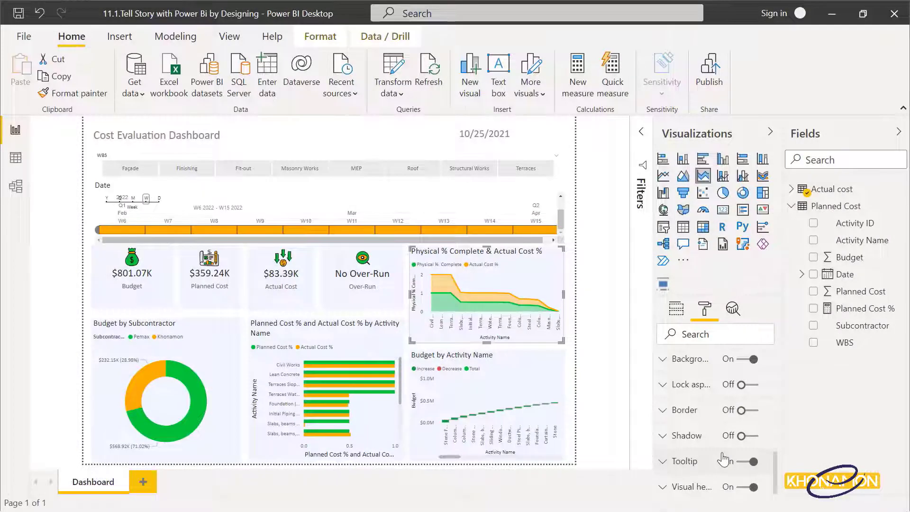
scroll(723, 459, up, 3)
click(721, 424)
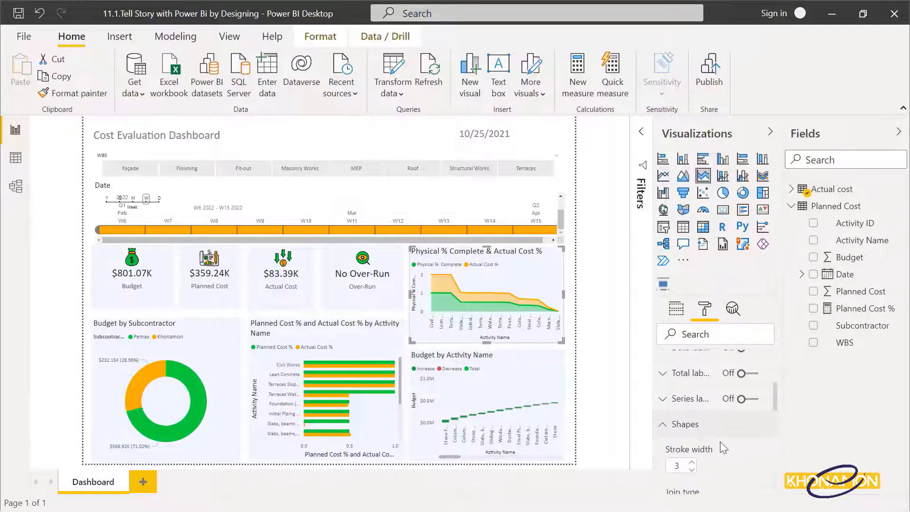
scroll(720, 464, down, 2)
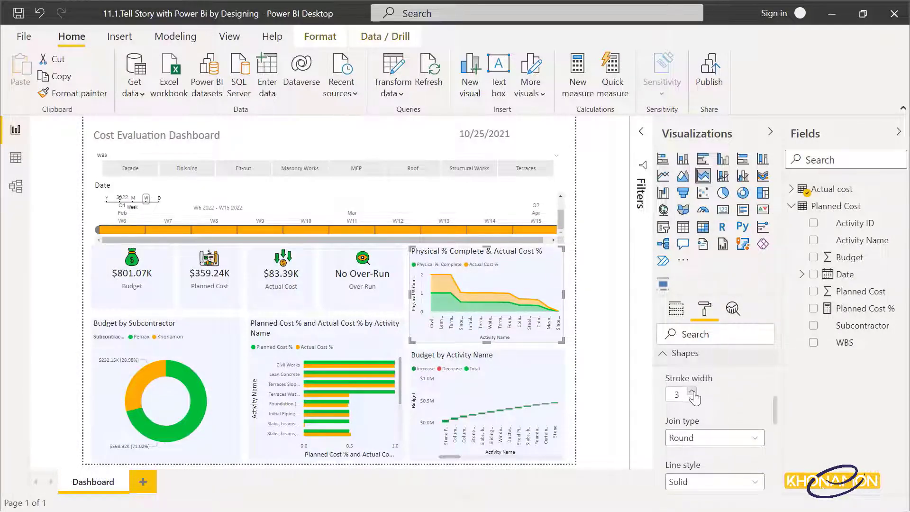
click(692, 392)
double_click(691, 391)
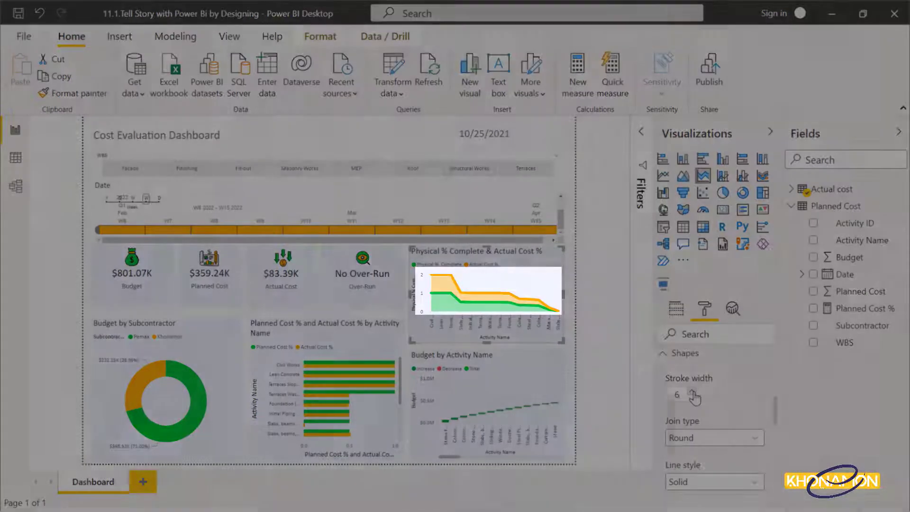
scroll(689, 433, up, 1)
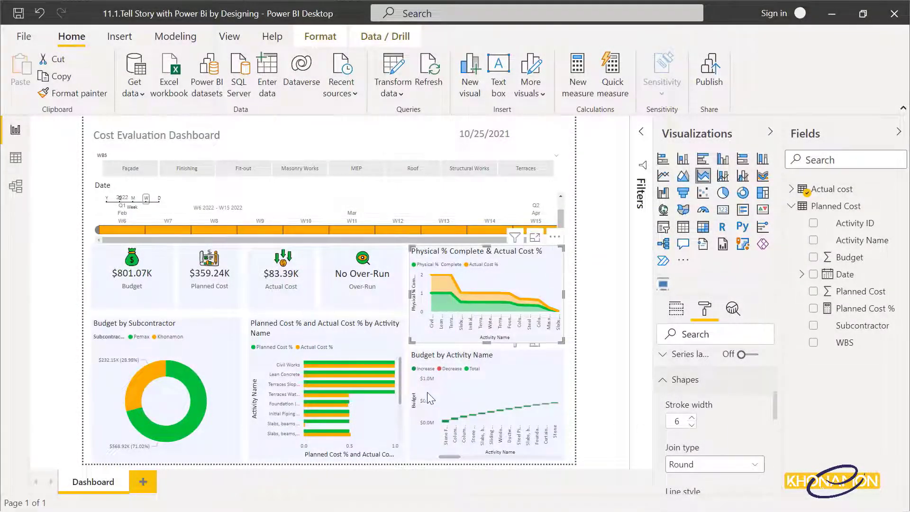
Step: Set the title text size to 15 pt on the subcontractor donut chart, the Planned Cost % bar chart and the Budget by Activity Name chart
click(225, 342)
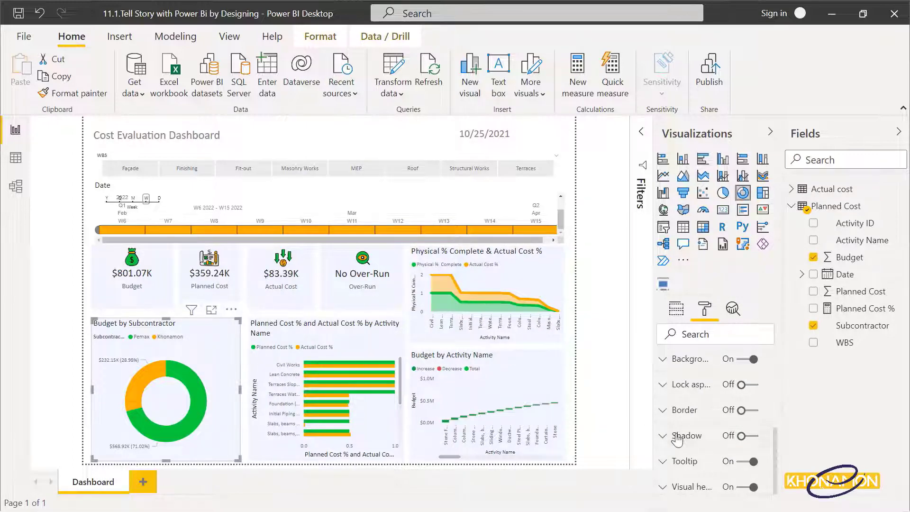
scroll(695, 447, up, 3)
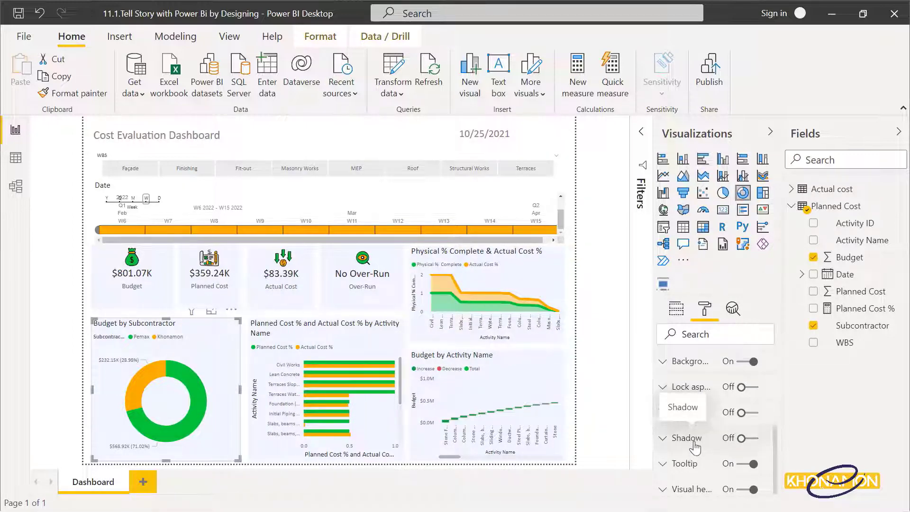
click(687, 411)
scroll(702, 441, down, 5)
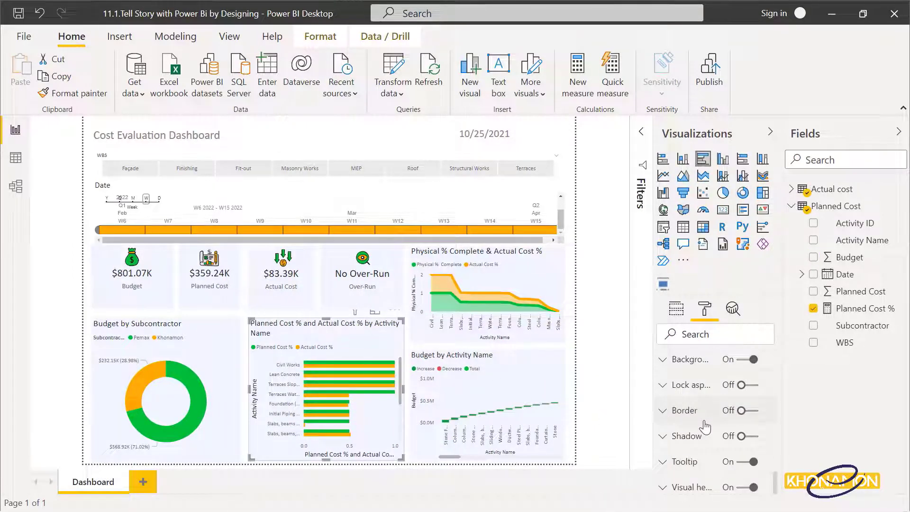
scroll(705, 429, up, 3)
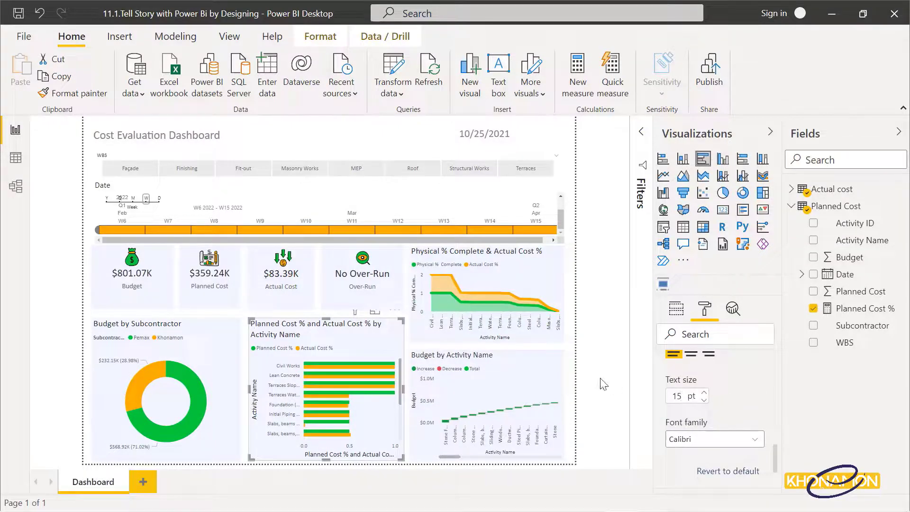
click(534, 370)
scroll(704, 427, up, 3)
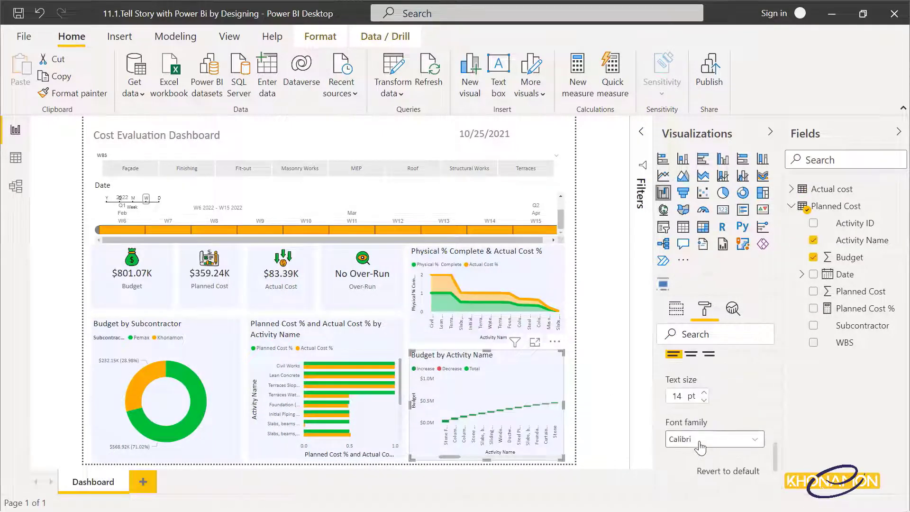
click(704, 392)
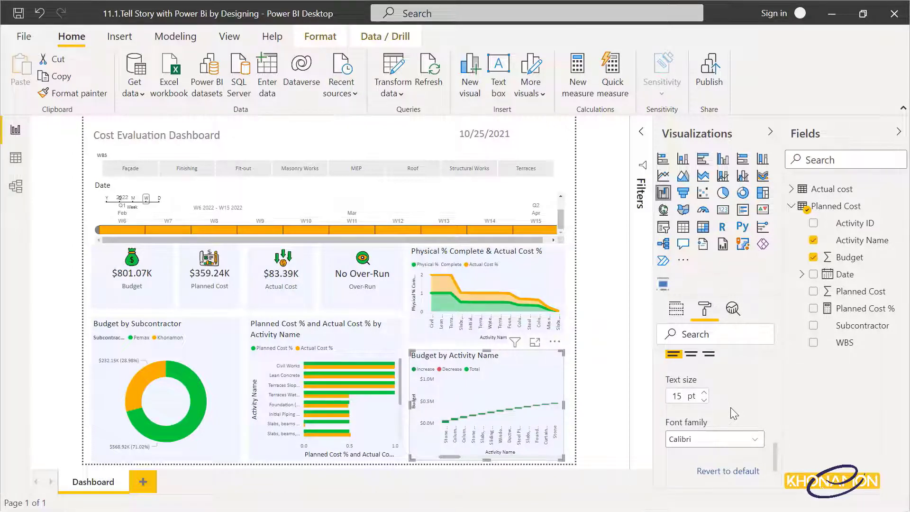
Step: Change the bar chart's title text to "Planned & Actual Cost %"
click(374, 337)
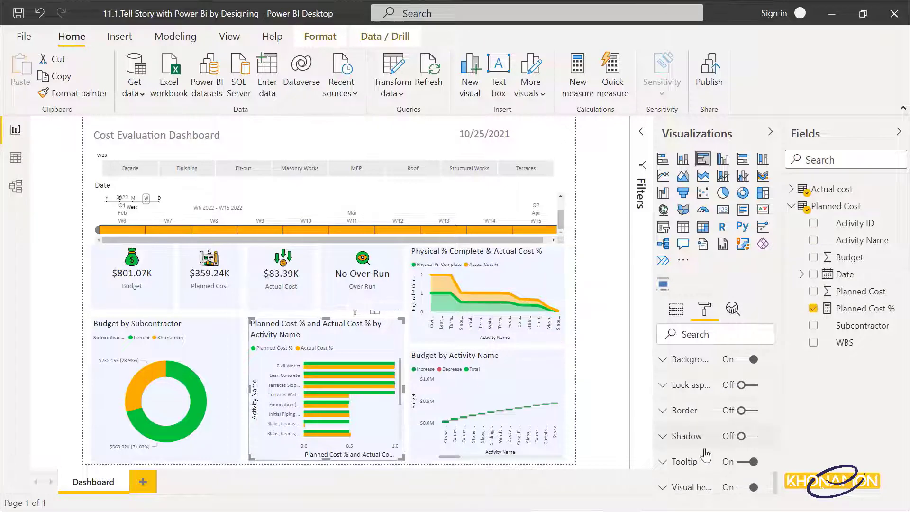
scroll(706, 455, up, 10)
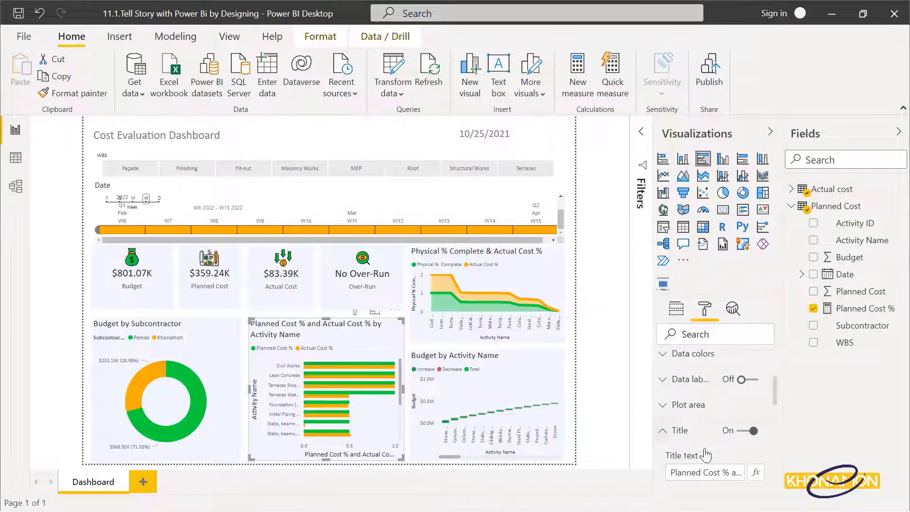
scroll(705, 443, down, 3)
click(712, 403)
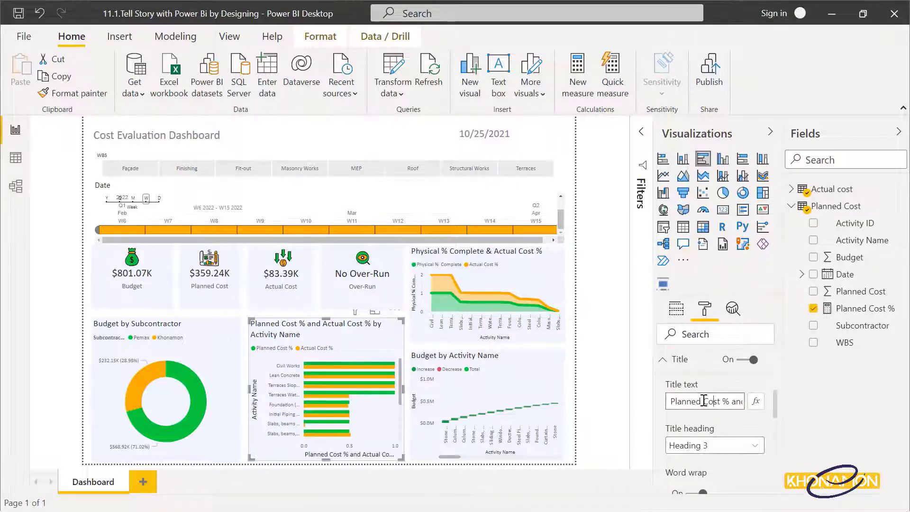
key(ctrl+a)
text(Planned )
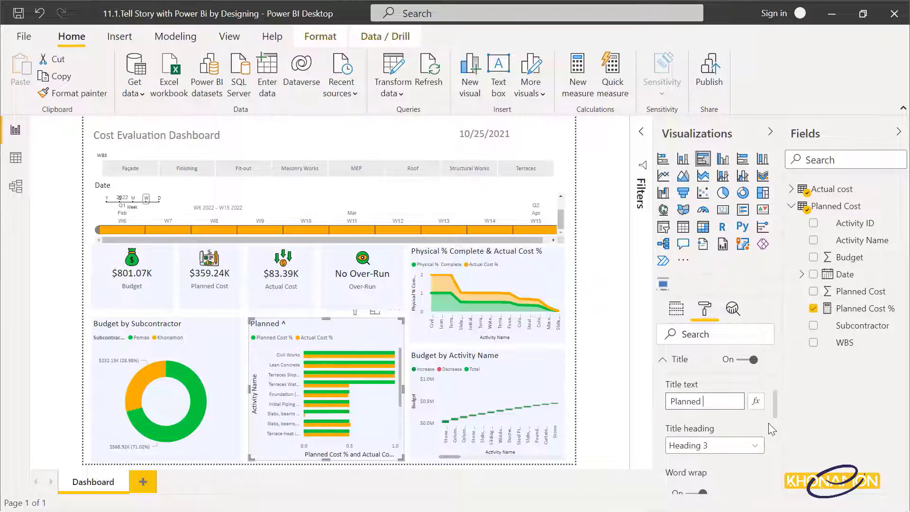
text(& Actual Cost %)
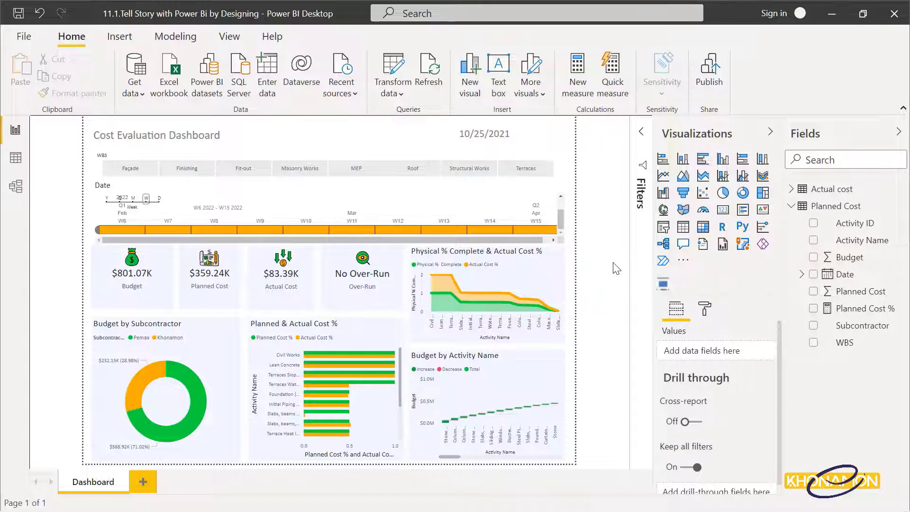
Step: Cross-filter the dashboard by the Foundation activity and narrow the date timeline from February 2022 to the single day Feb 1, 2022
click(291, 397)
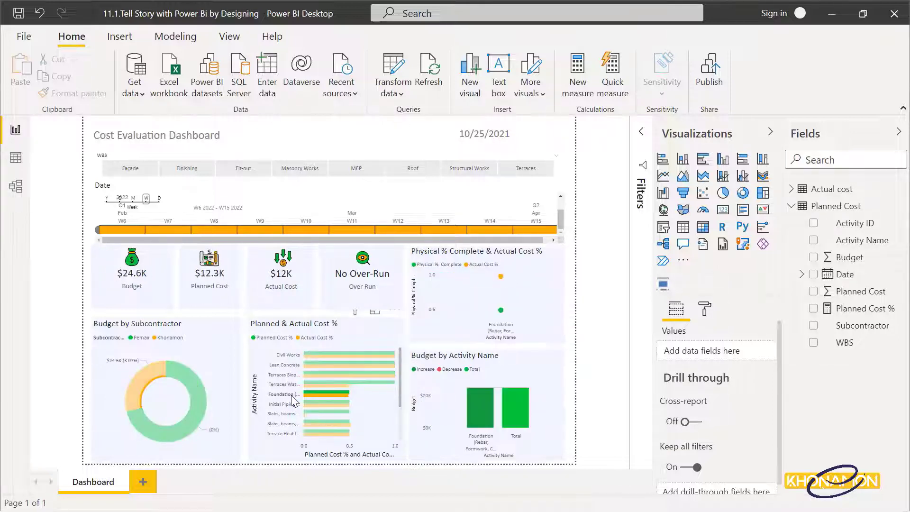
click(133, 198)
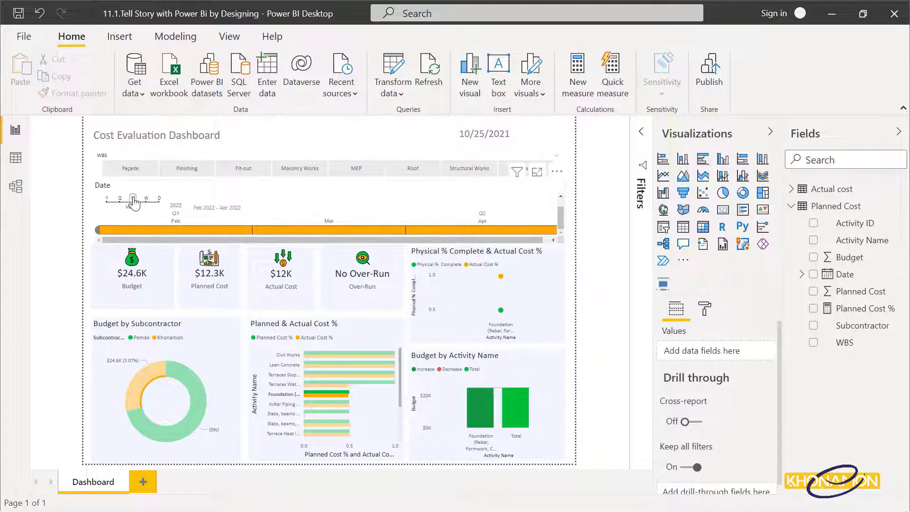
click(139, 231)
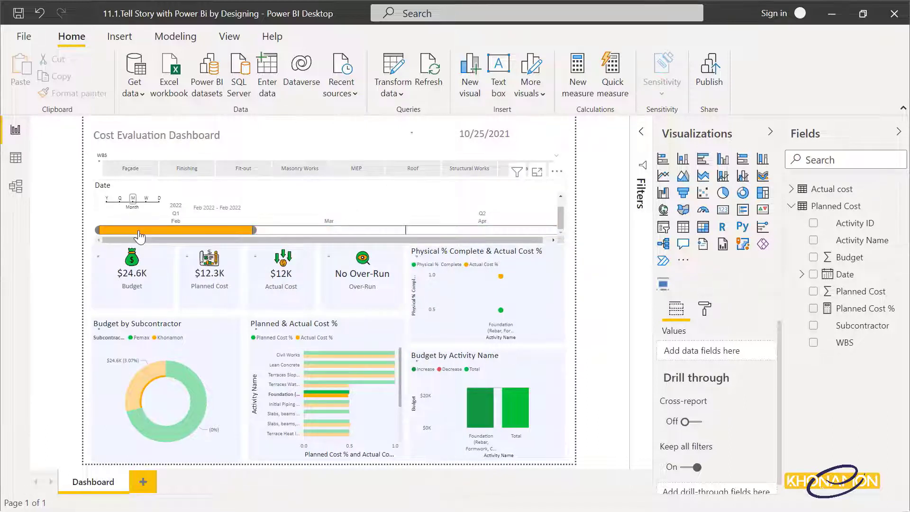
click(159, 199)
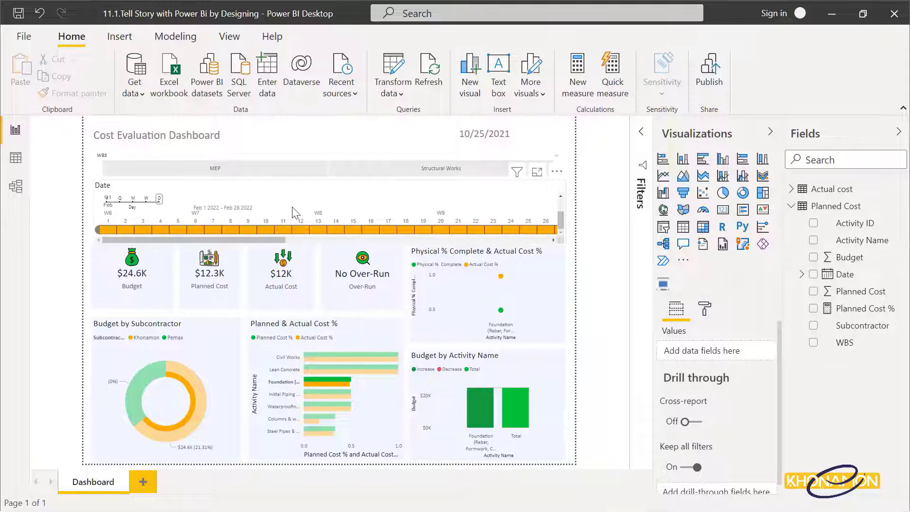
click(112, 230)
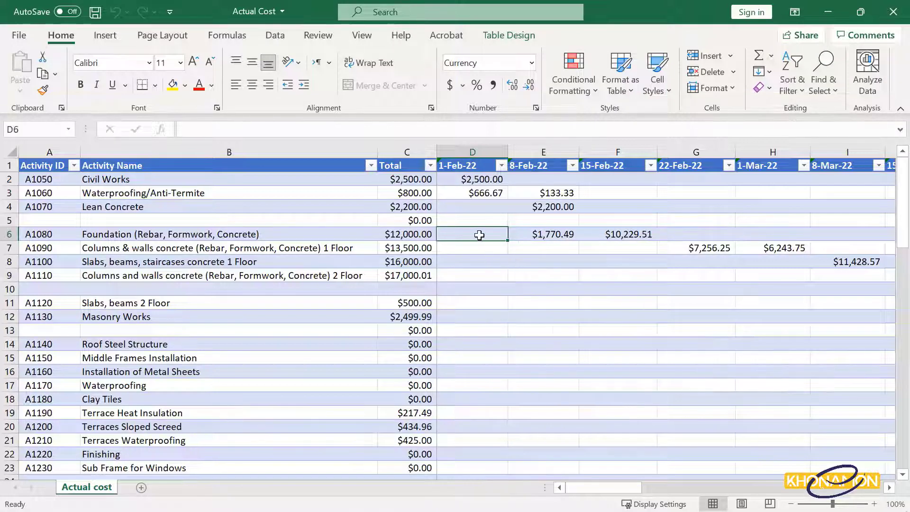
Step: In the Excel workbook Actual Cost, enter 100 in D6 for the Foundation activity on 1-Feb-22, and save and close the workbook
text(100)
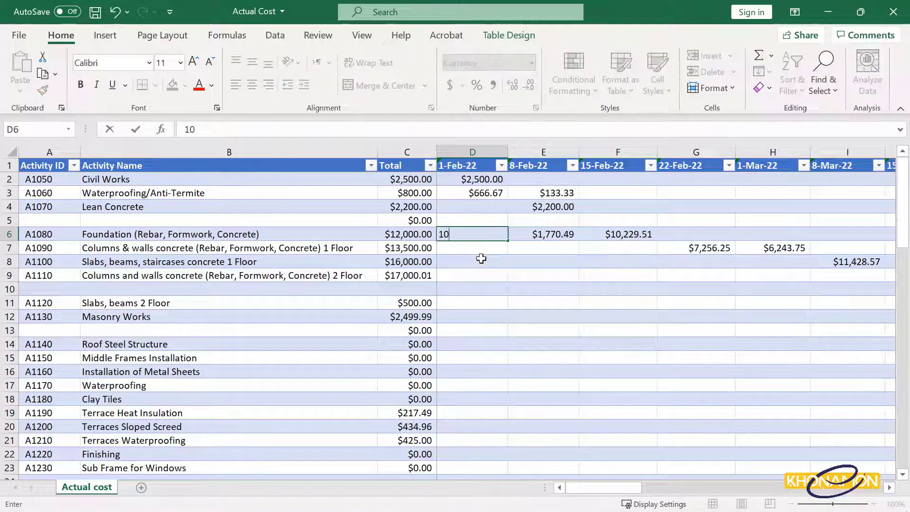
key(Return)
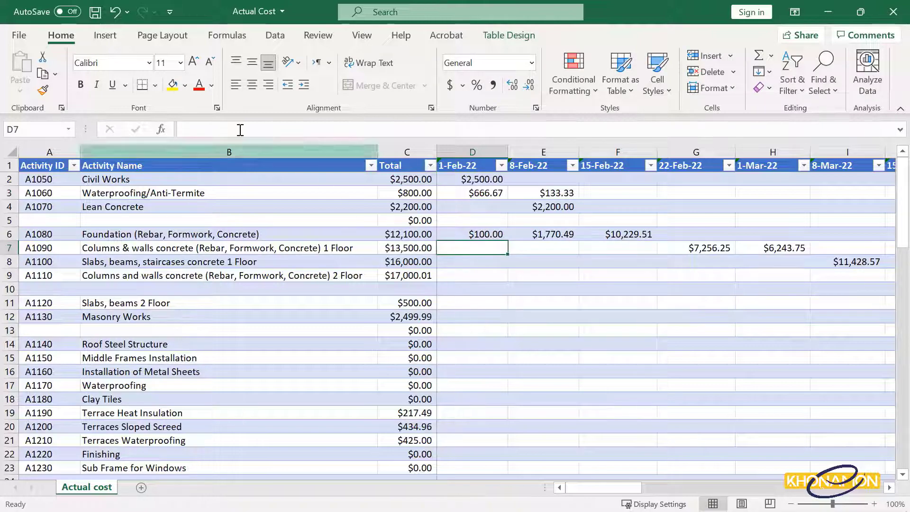
click(95, 14)
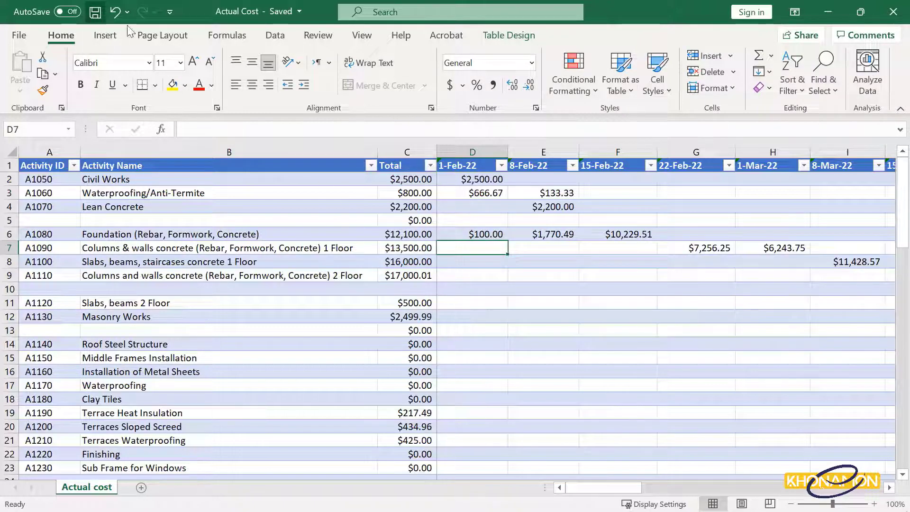
click(893, 15)
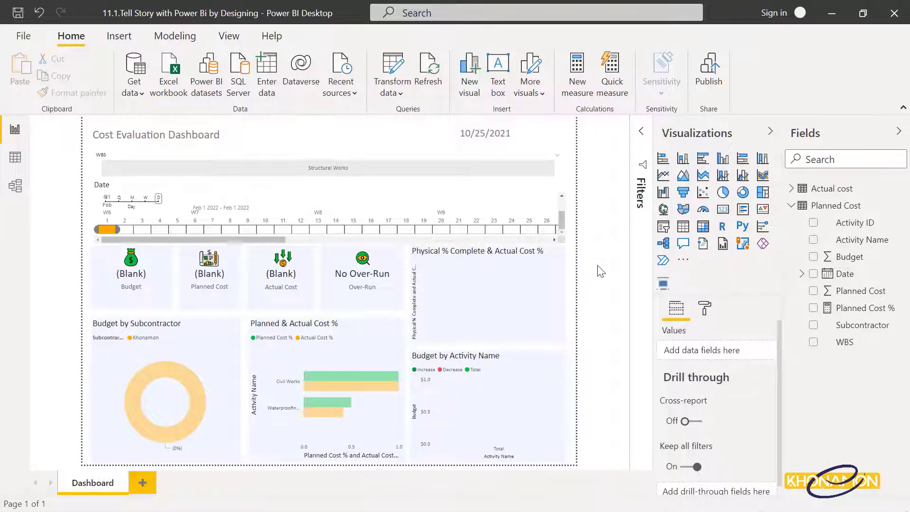
Step: Refresh the Planned Cost and Actual cost data of the dashboard in Power BI Desktop
click(429, 76)
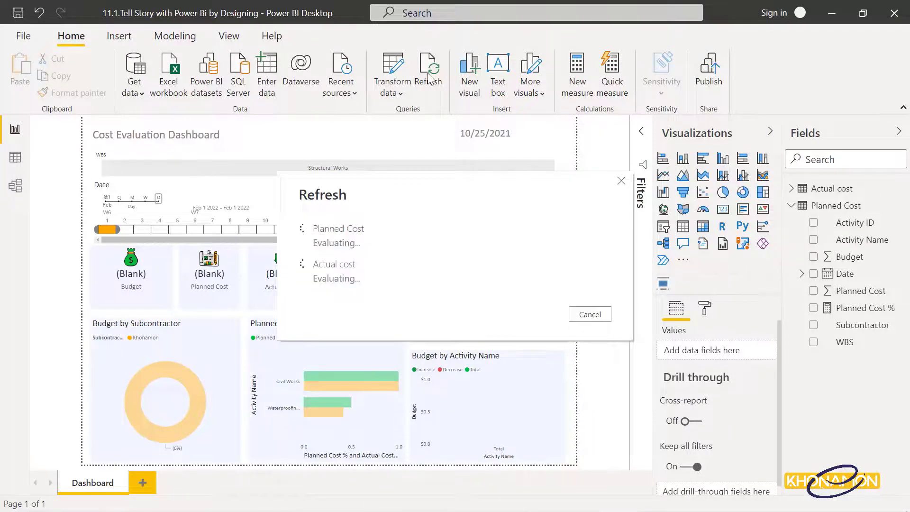